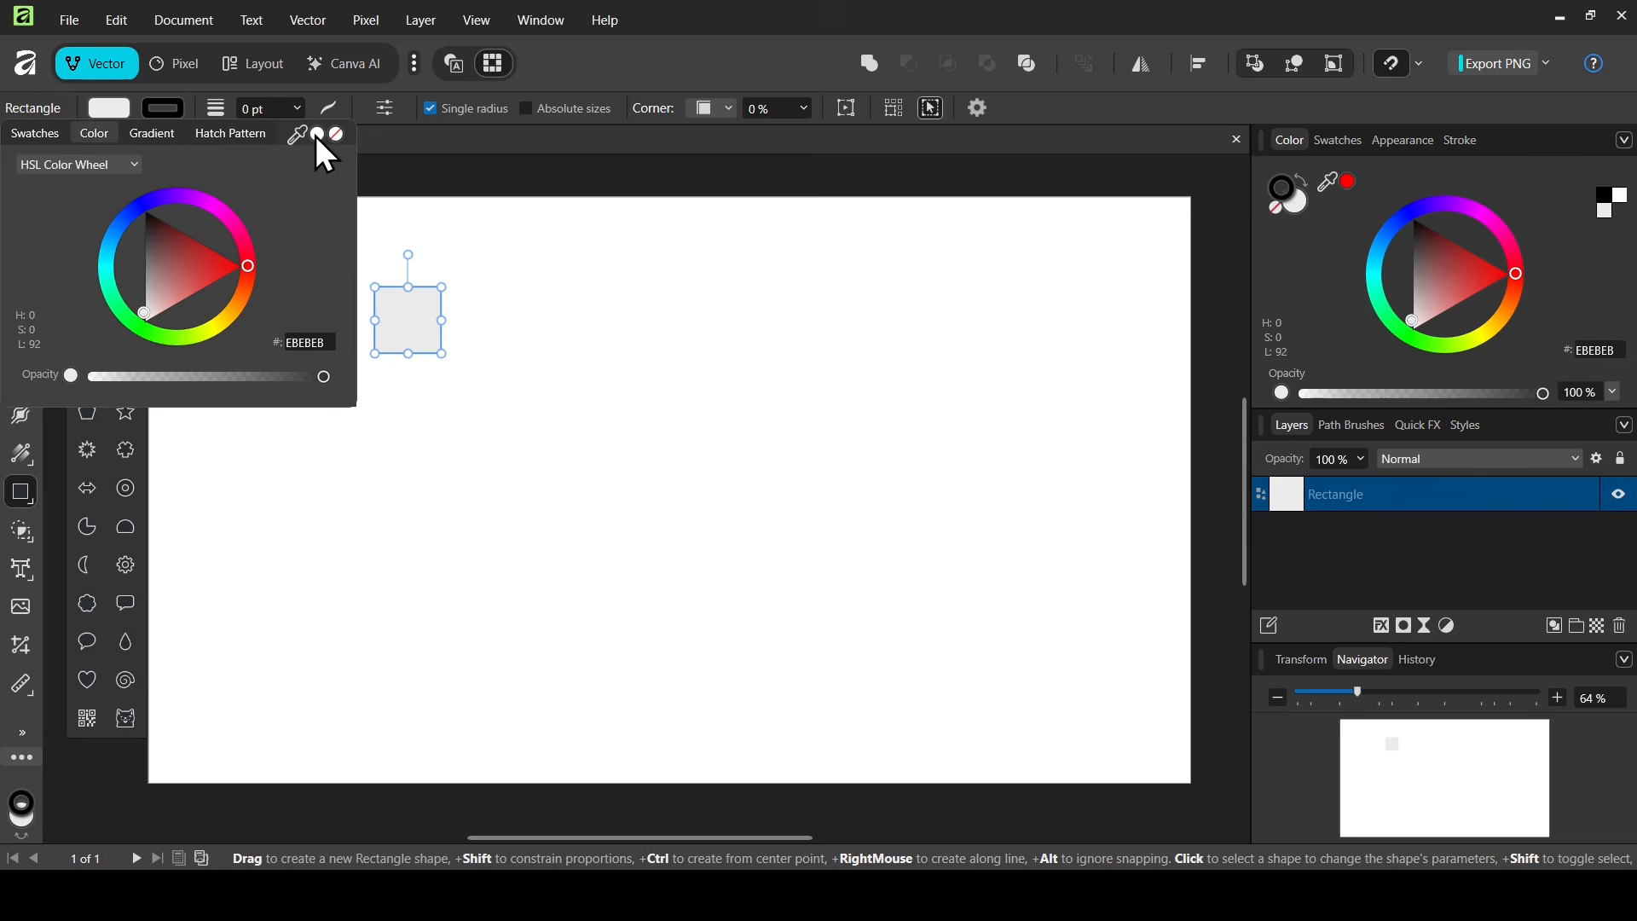
- Remove the square's fill and give it a 1 pt stroke
{"action": "left_click", "coordinate": [337, 134]}
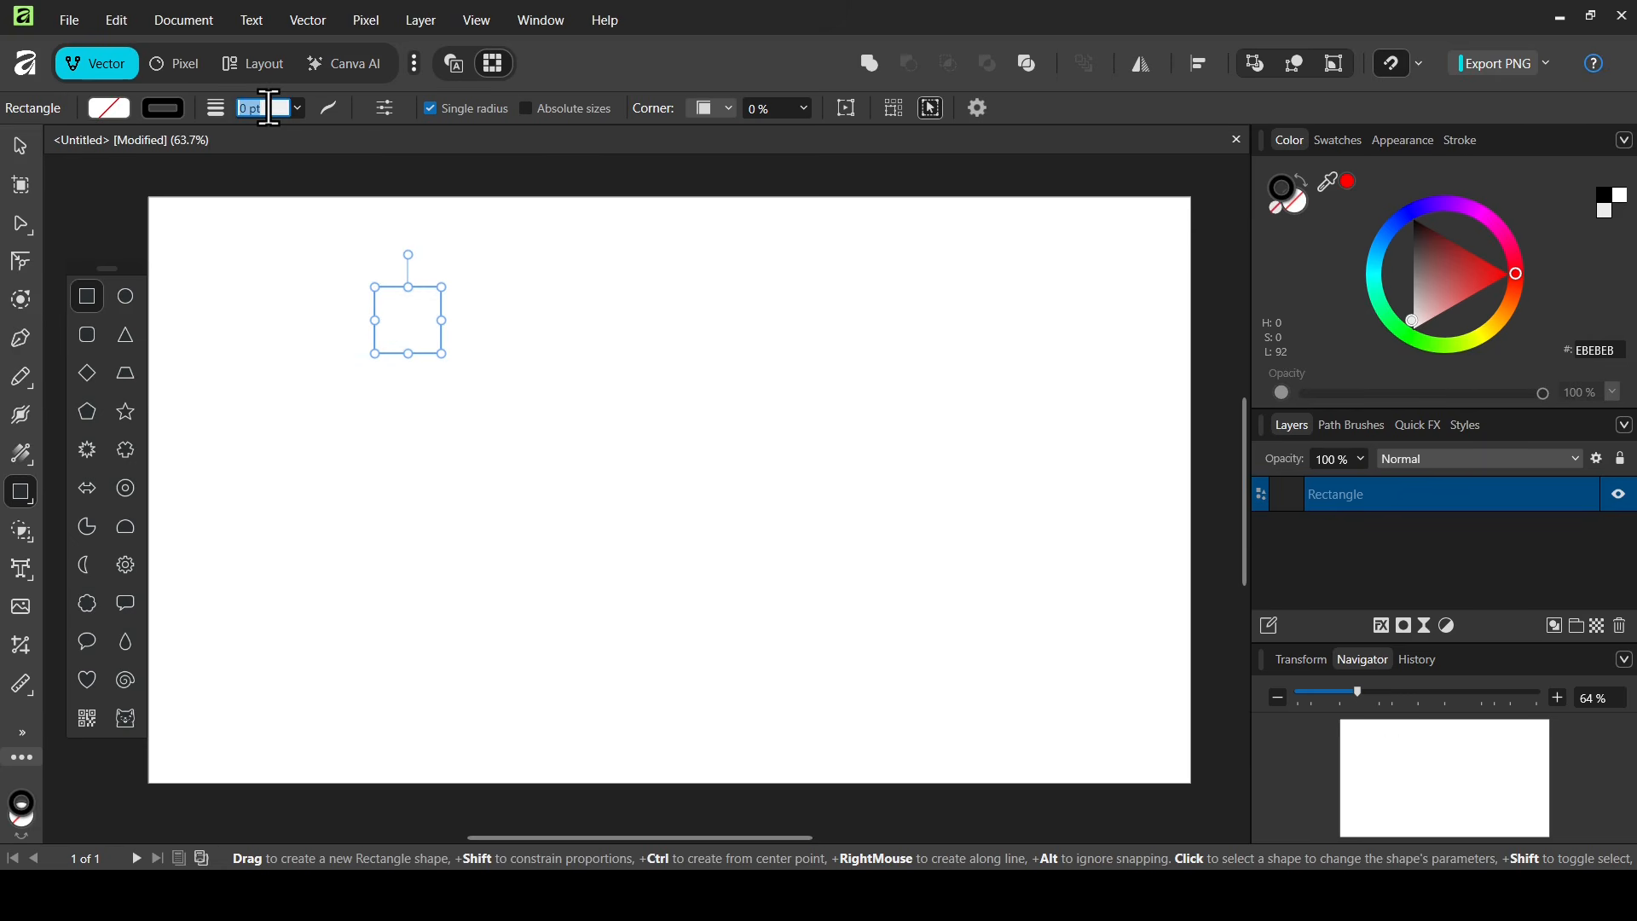
{"action": "type", "text": "1"}
{"action": "key", "text": "Return"}
{"action": "left_click", "coordinate": [21, 150]}
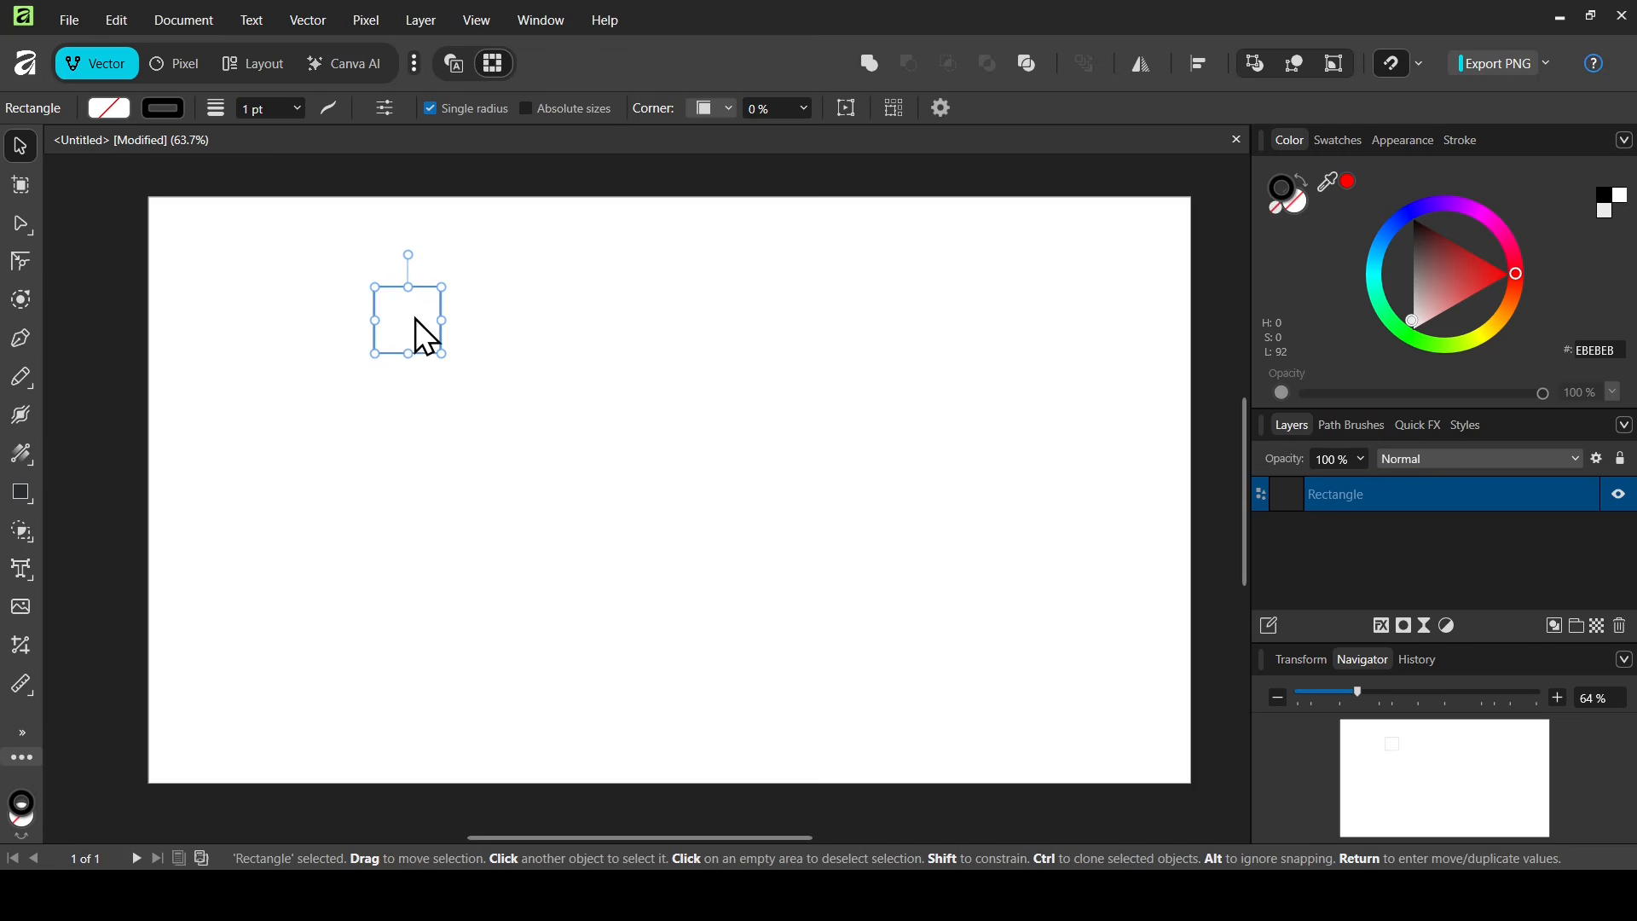
- Duplicate the square and repeat the offset copy to build a row of five adjoining squares
{"action": "key", "text": "ctrl+j"}
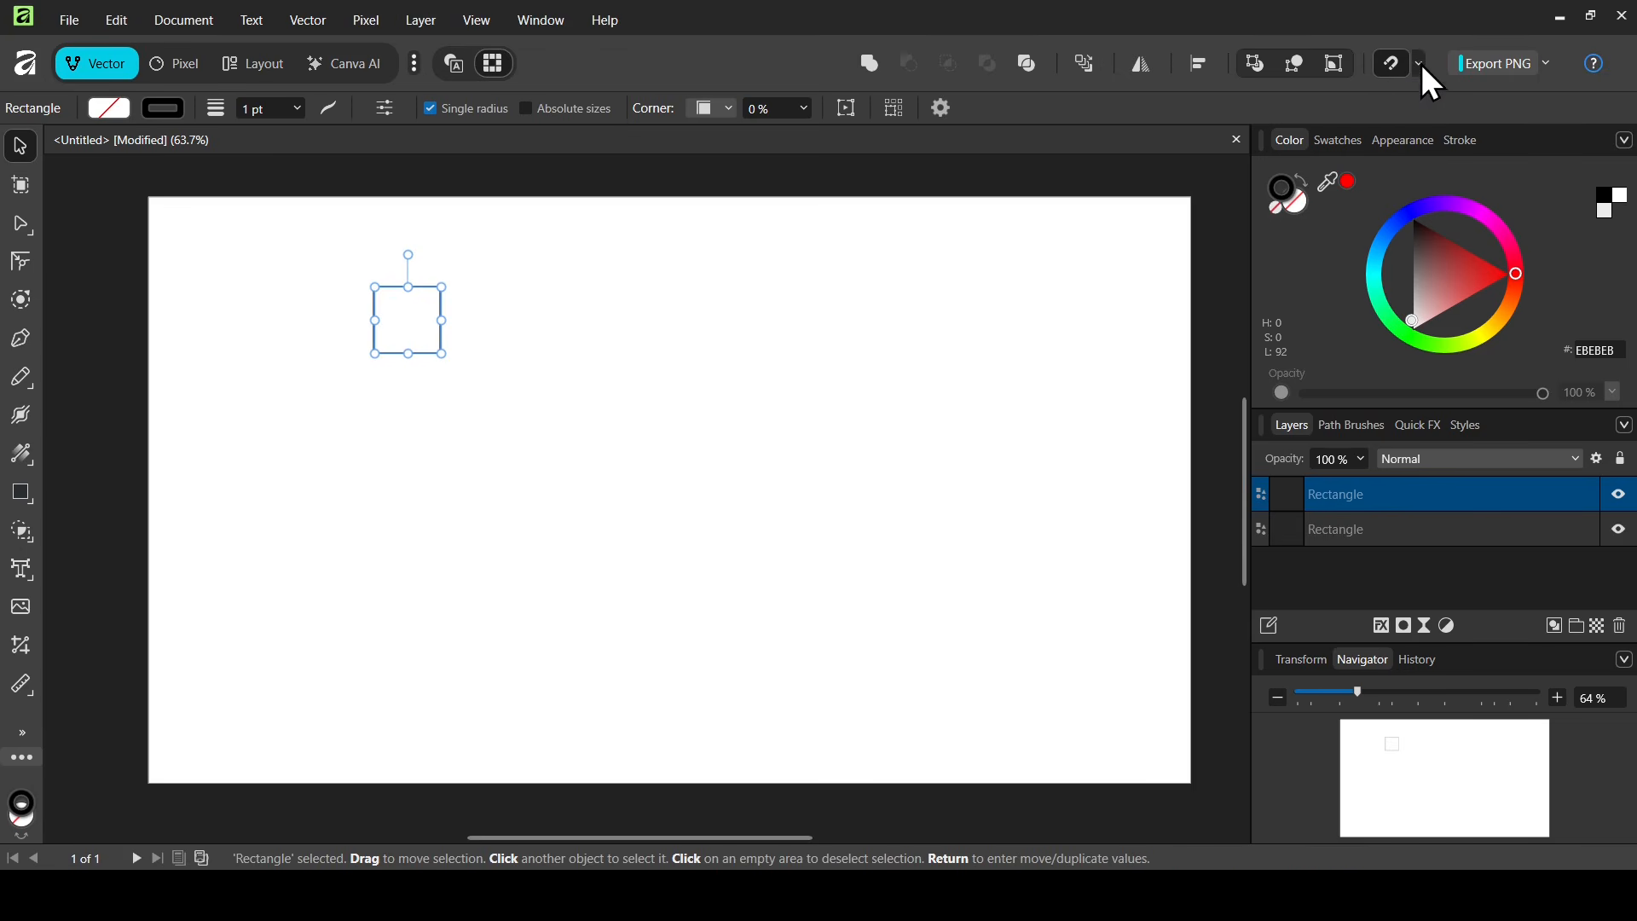
{"action": "left_click", "coordinate": [1421, 64]}
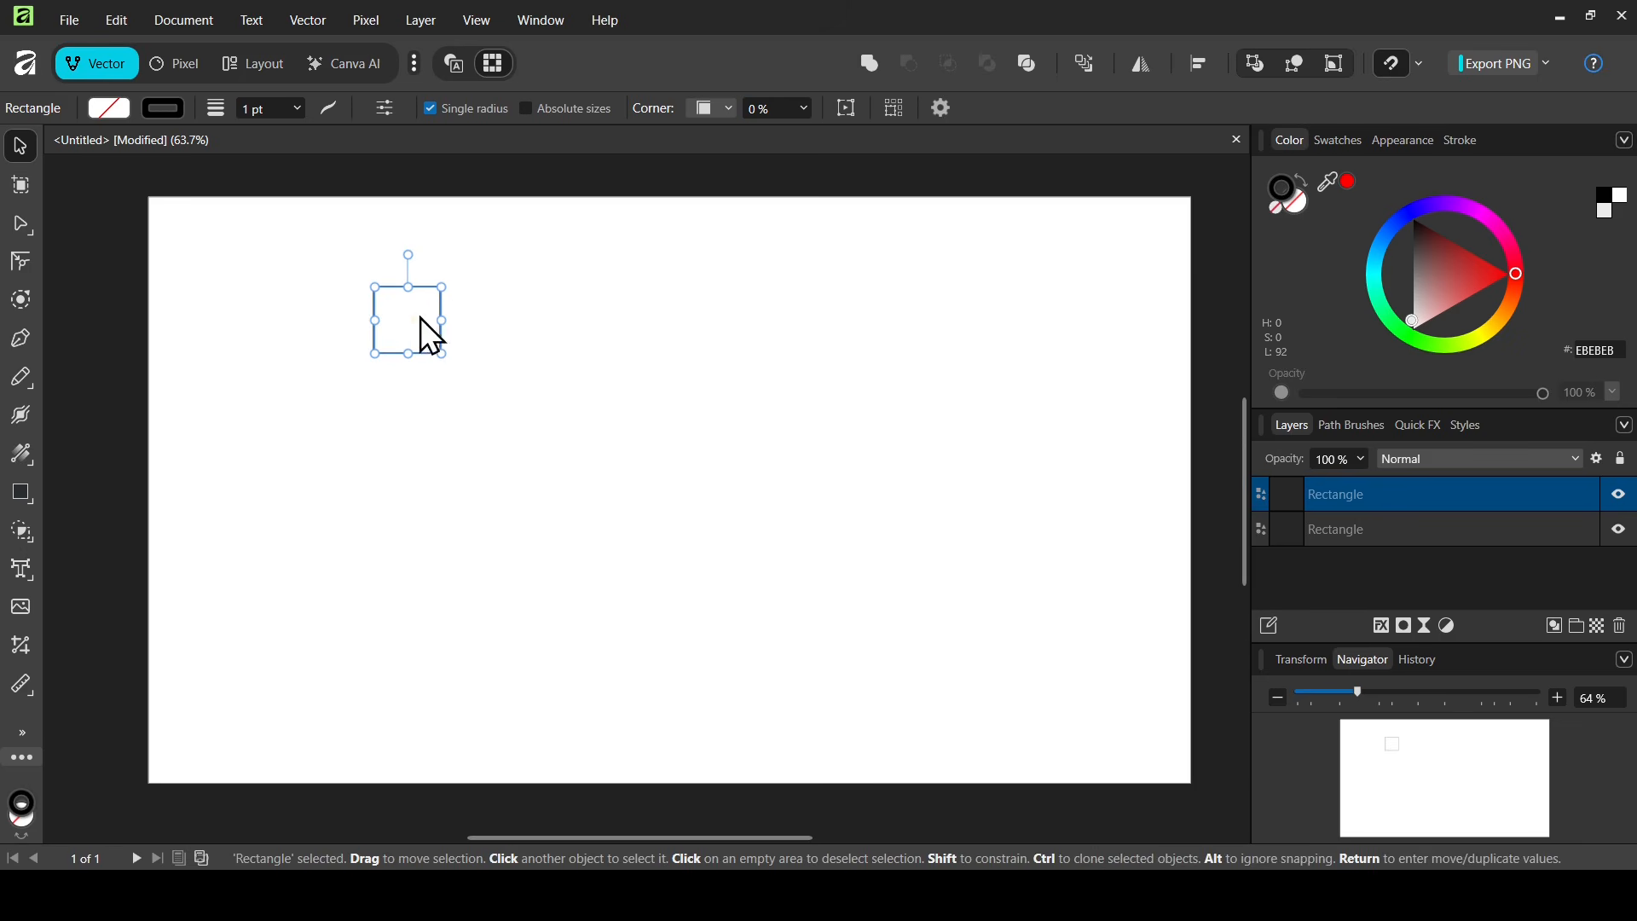
{"action": "left_click_drag", "start_coordinate": [421, 317], "coordinate": [473, 319]}
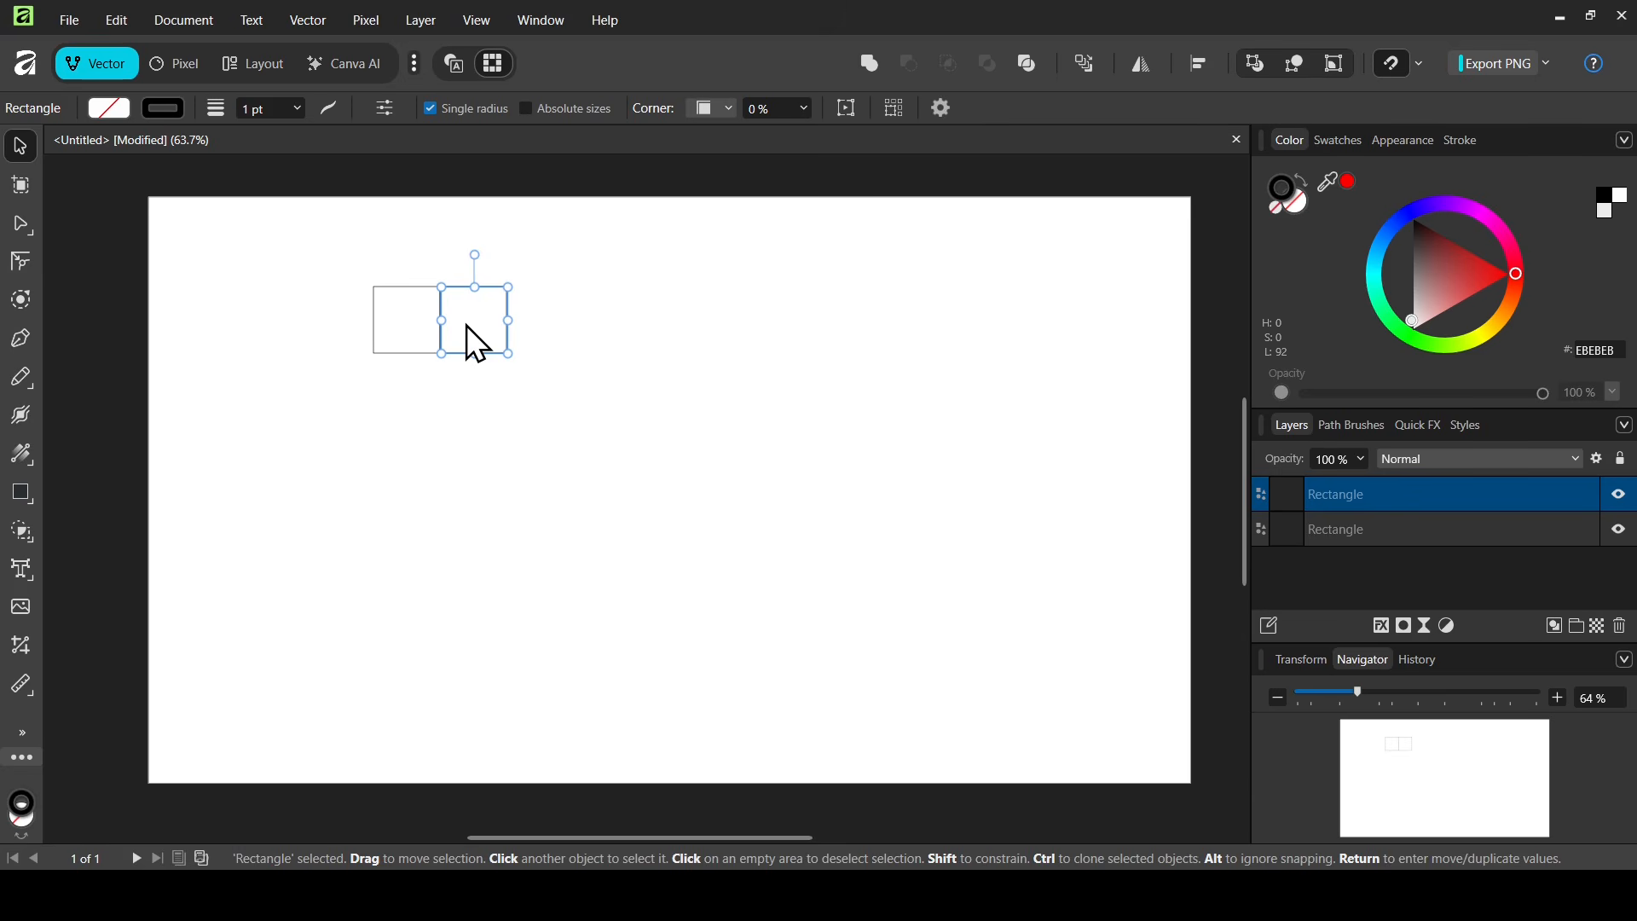
{"action": "key", "text": "ctrl+j"}
{"action": "key", "text": "ctrl+j"}
{"action": "key", "text": "ctrl+j"}
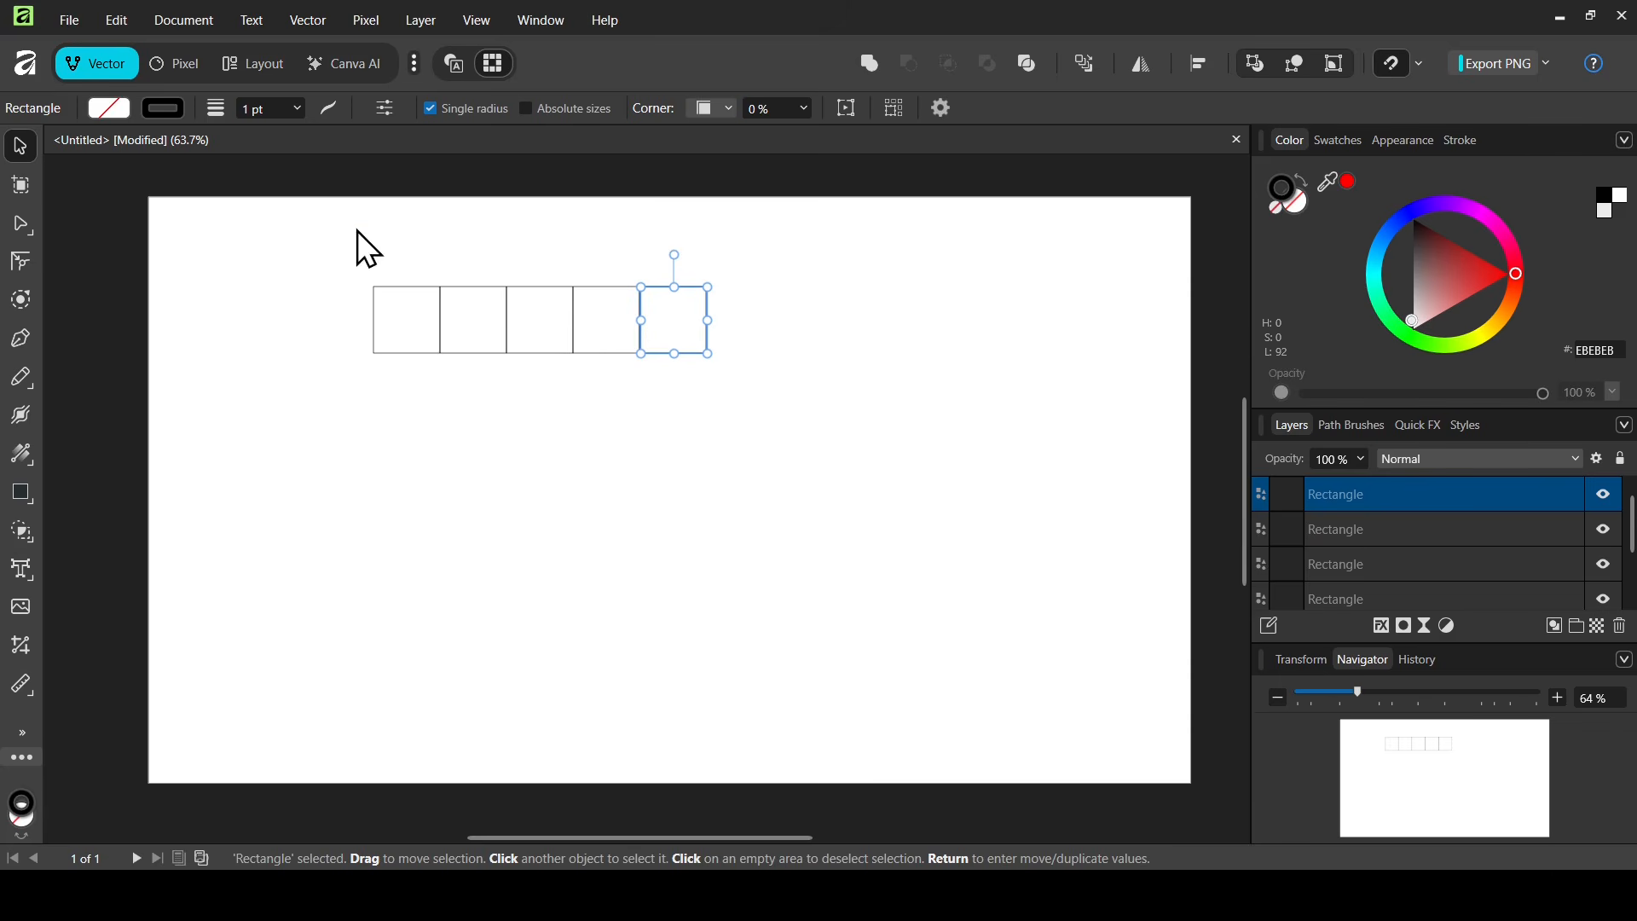
- Select the row and duplicate it downward four times to form a five-by-five grid of squares
{"action": "left_click_drag", "start_coordinate": [356, 227], "coordinate": [930, 435]}
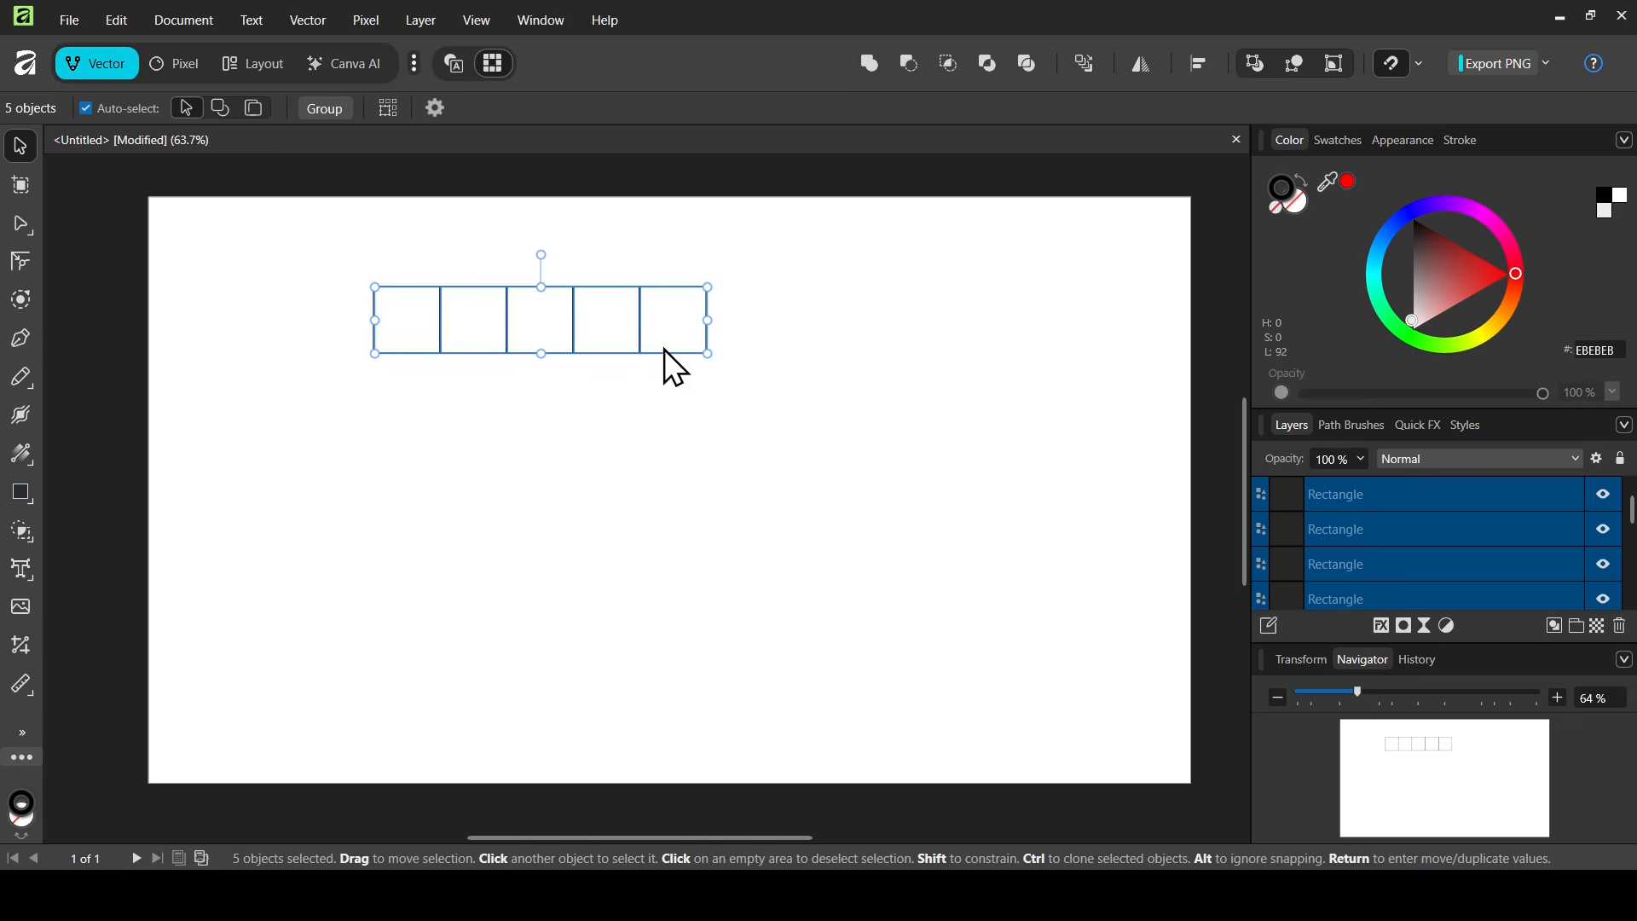
{"action": "left_click_drag", "start_coordinate": [671, 324], "coordinate": [672, 382]}
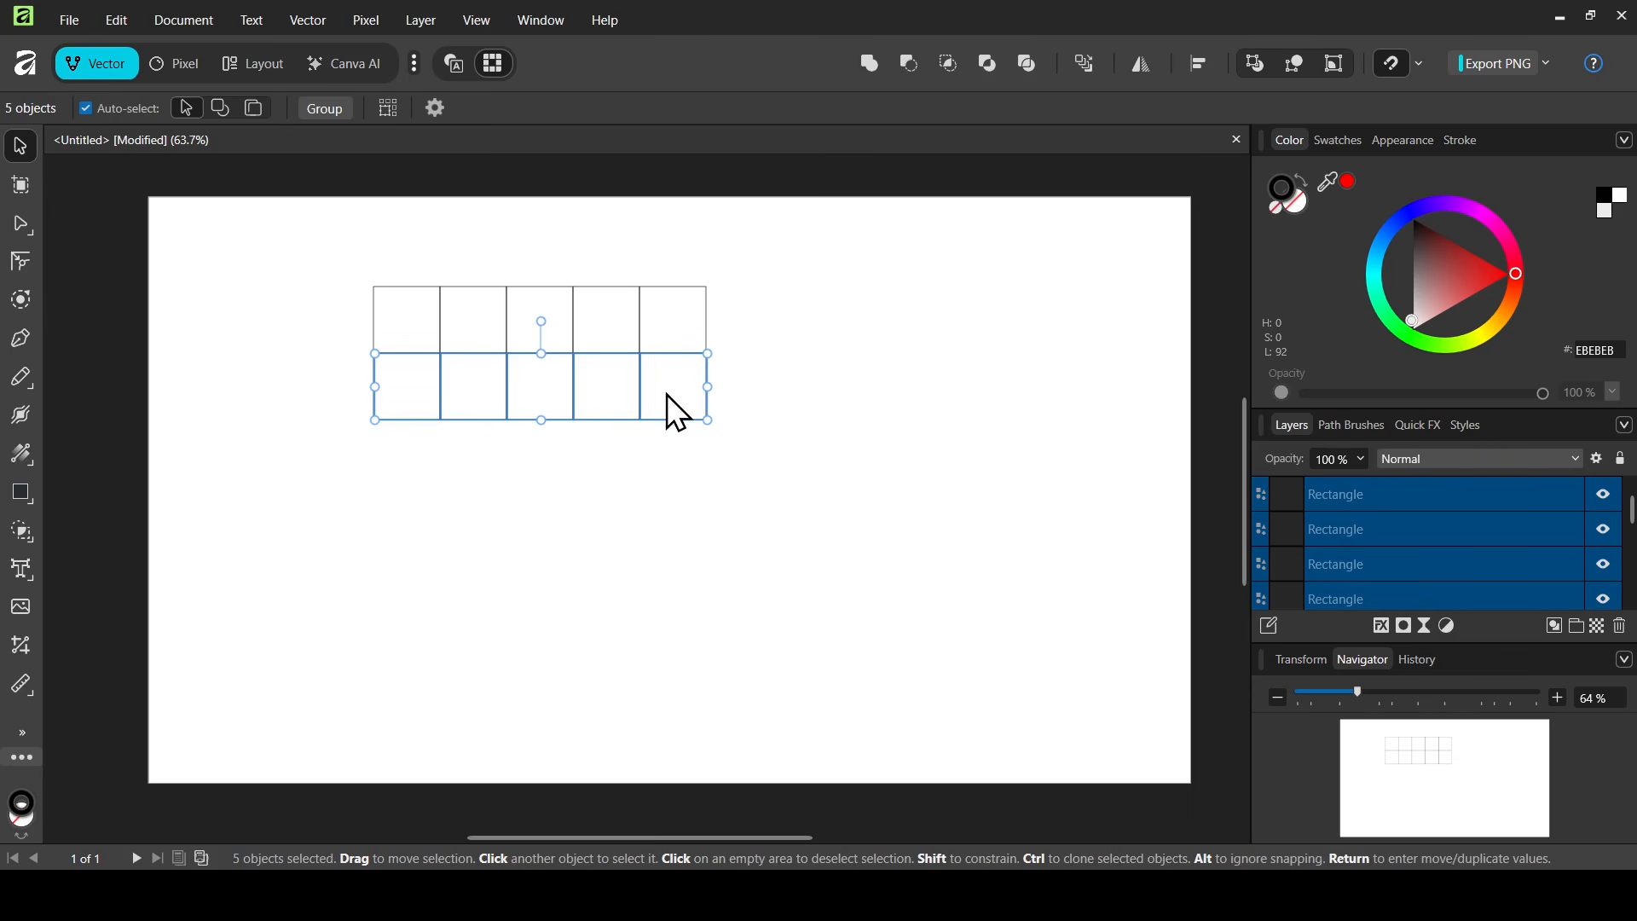
{"action": "key", "text": "ctrl+j"}
{"action": "key", "text": "ctrl+j"}
{"action": "key", "text": "ctrl+j"}
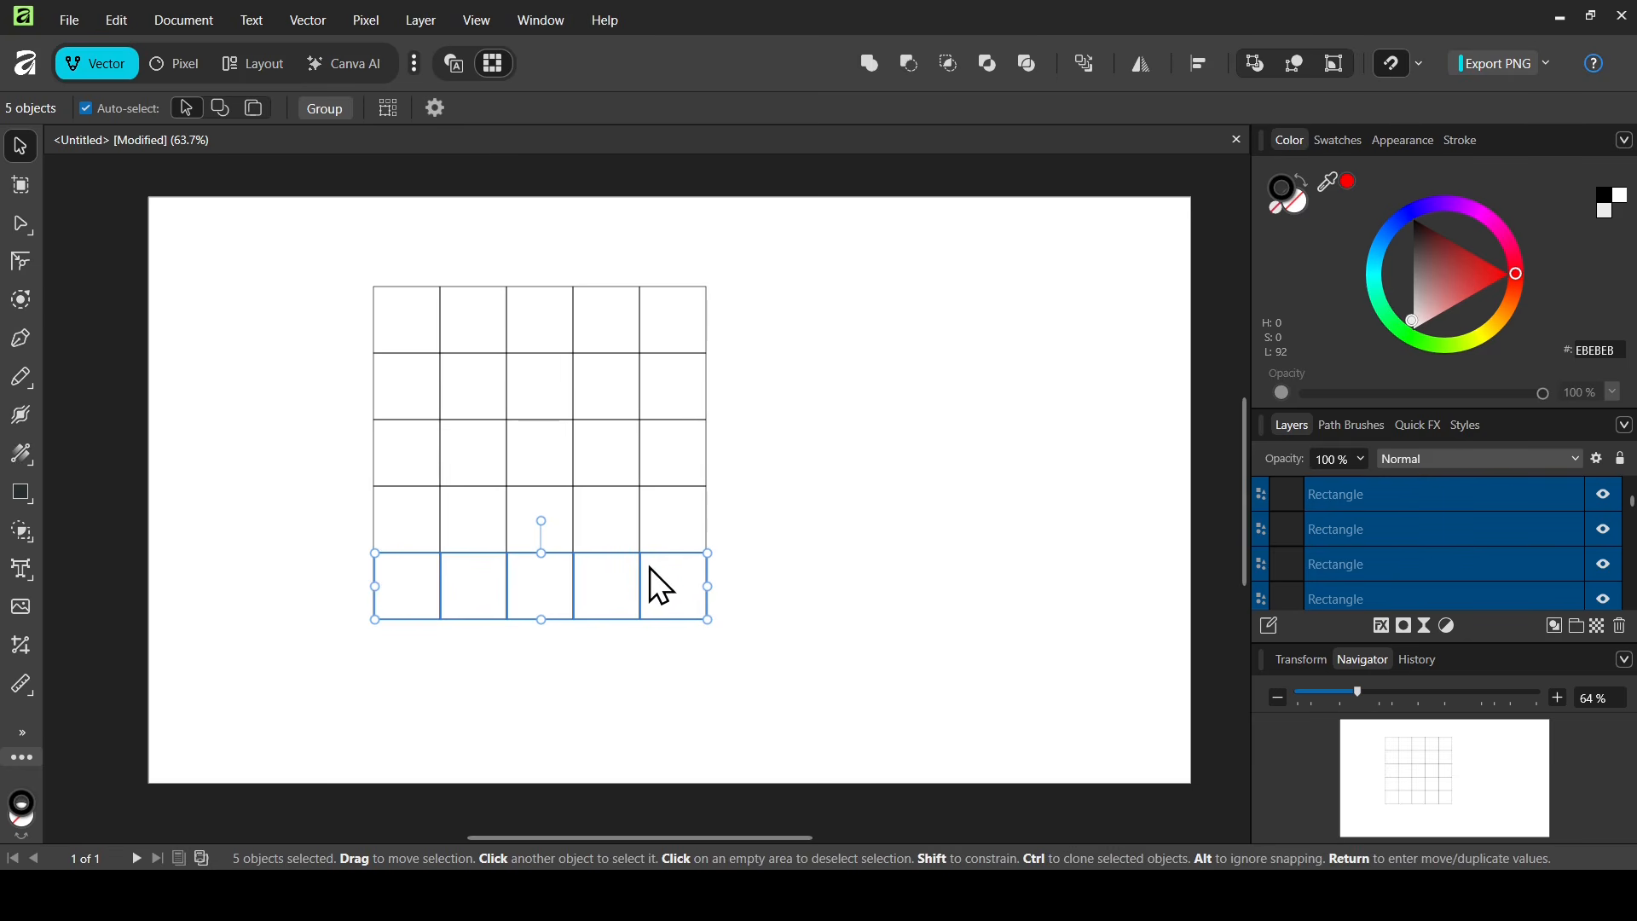
- Draw a diagonal line across the top-right grid cell with the Pen tool
{"action": "left_click", "coordinate": [19, 341]}
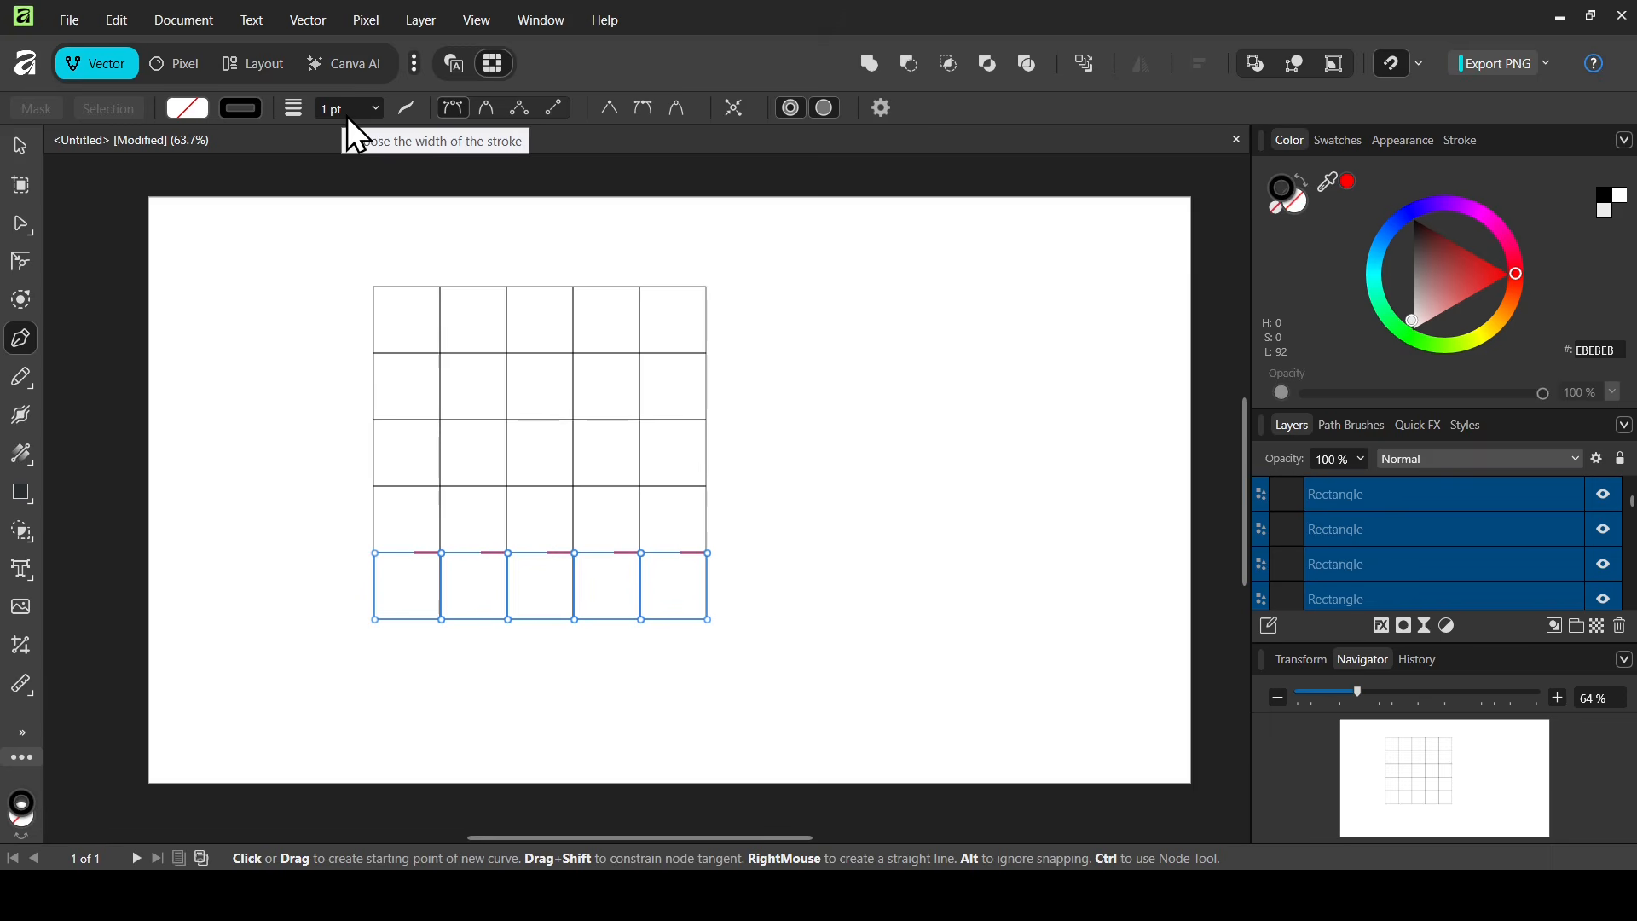
{"action": "left_click", "coordinate": [643, 288]}
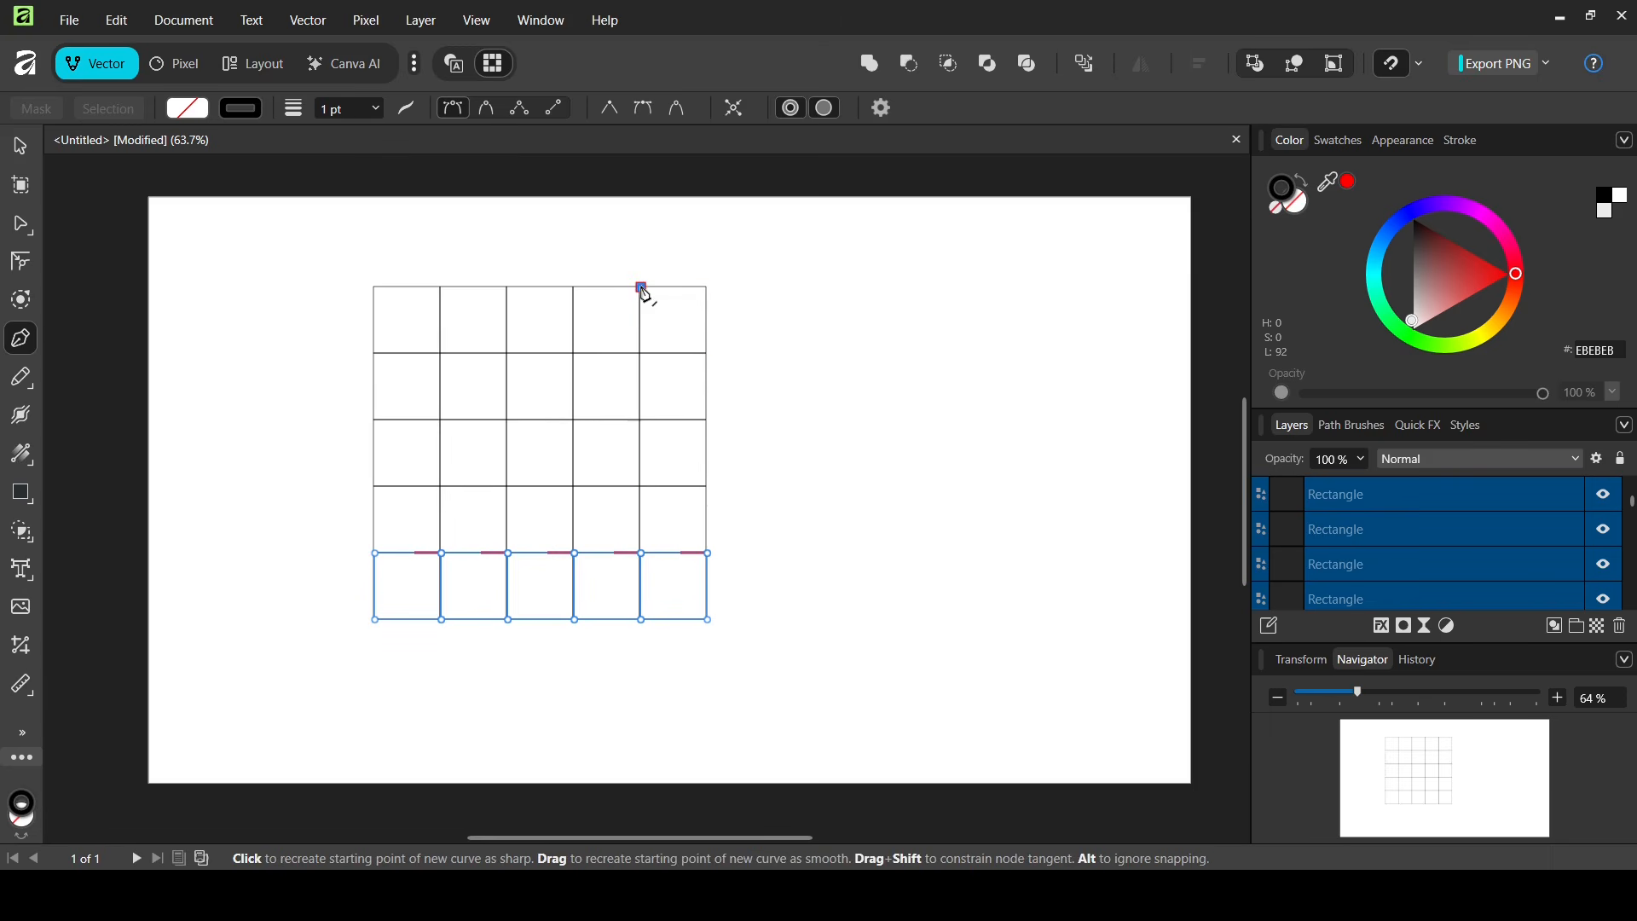
{"action": "left_click", "coordinate": [709, 354]}
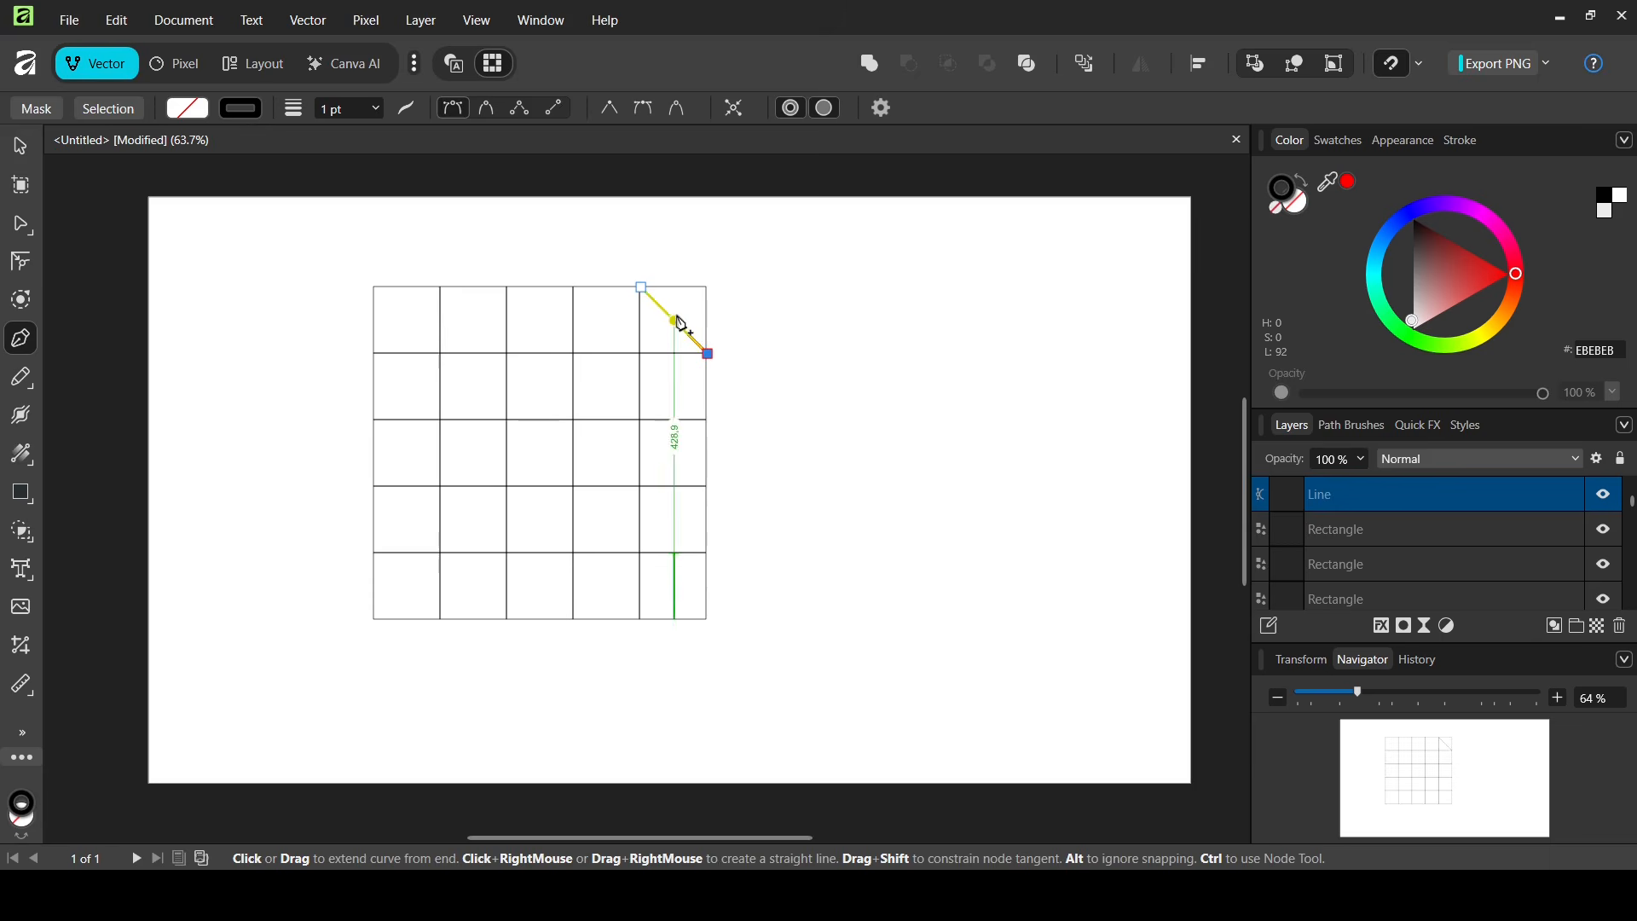
{"action": "left_click", "coordinate": [23, 145]}
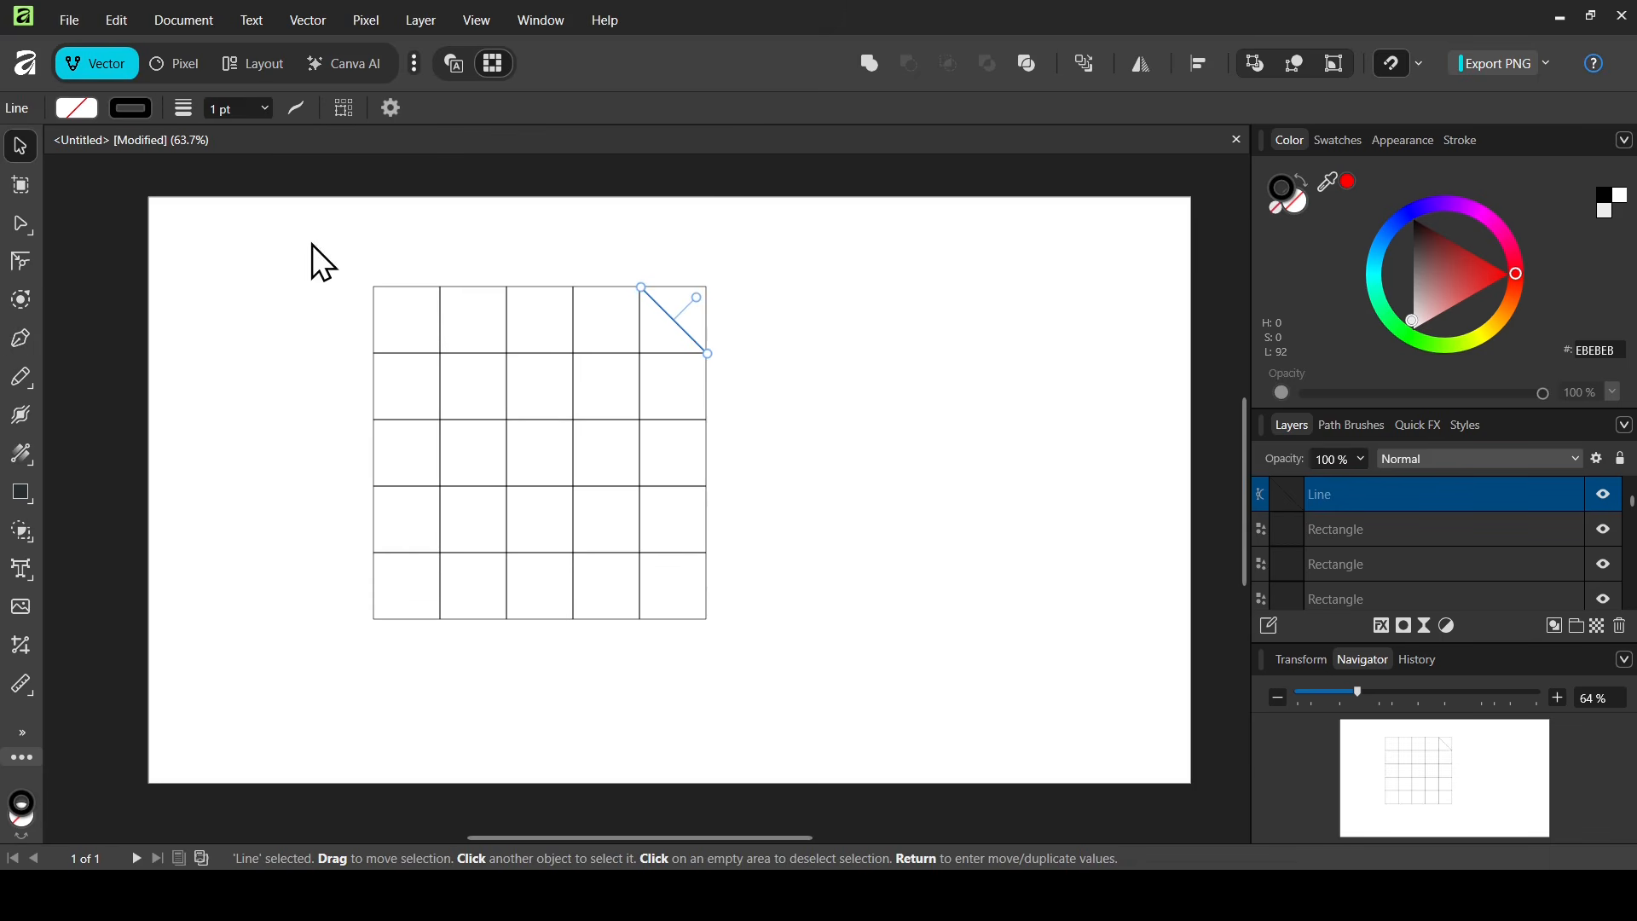
- Move the whole grid toward the page centre, then use Shape Builder with All unused geometry cleanup to merge cells into a bevelled L shape
{"action": "left_click_drag", "start_coordinate": [300, 235], "coordinate": [843, 669]}
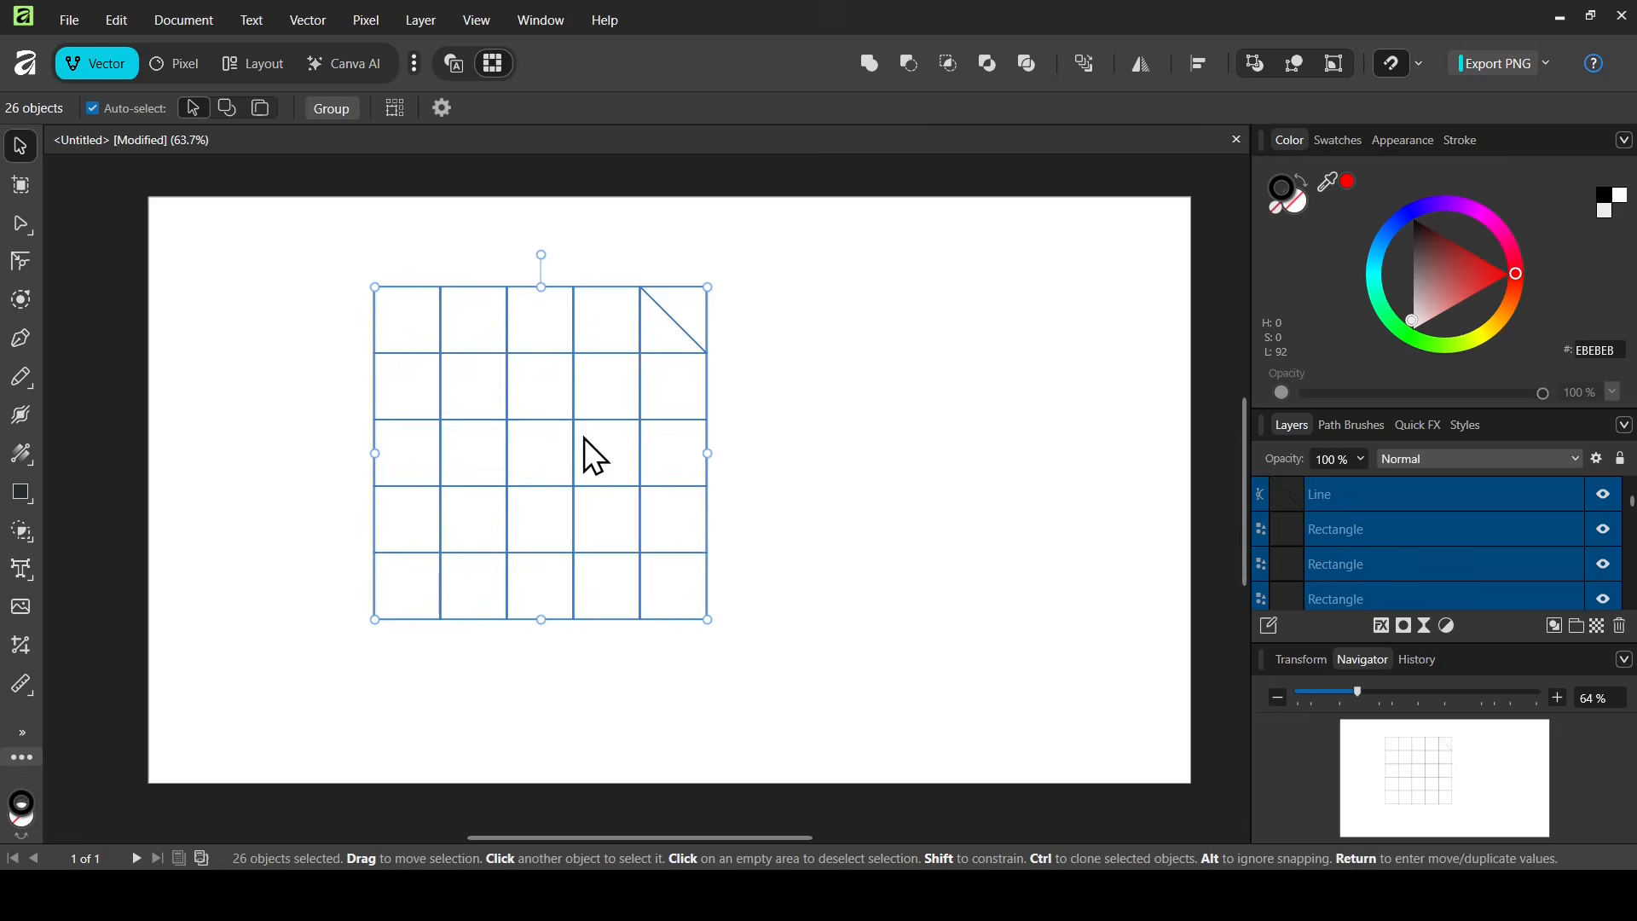
{"action": "left_click_drag", "start_coordinate": [583, 436], "coordinate": [719, 478]}
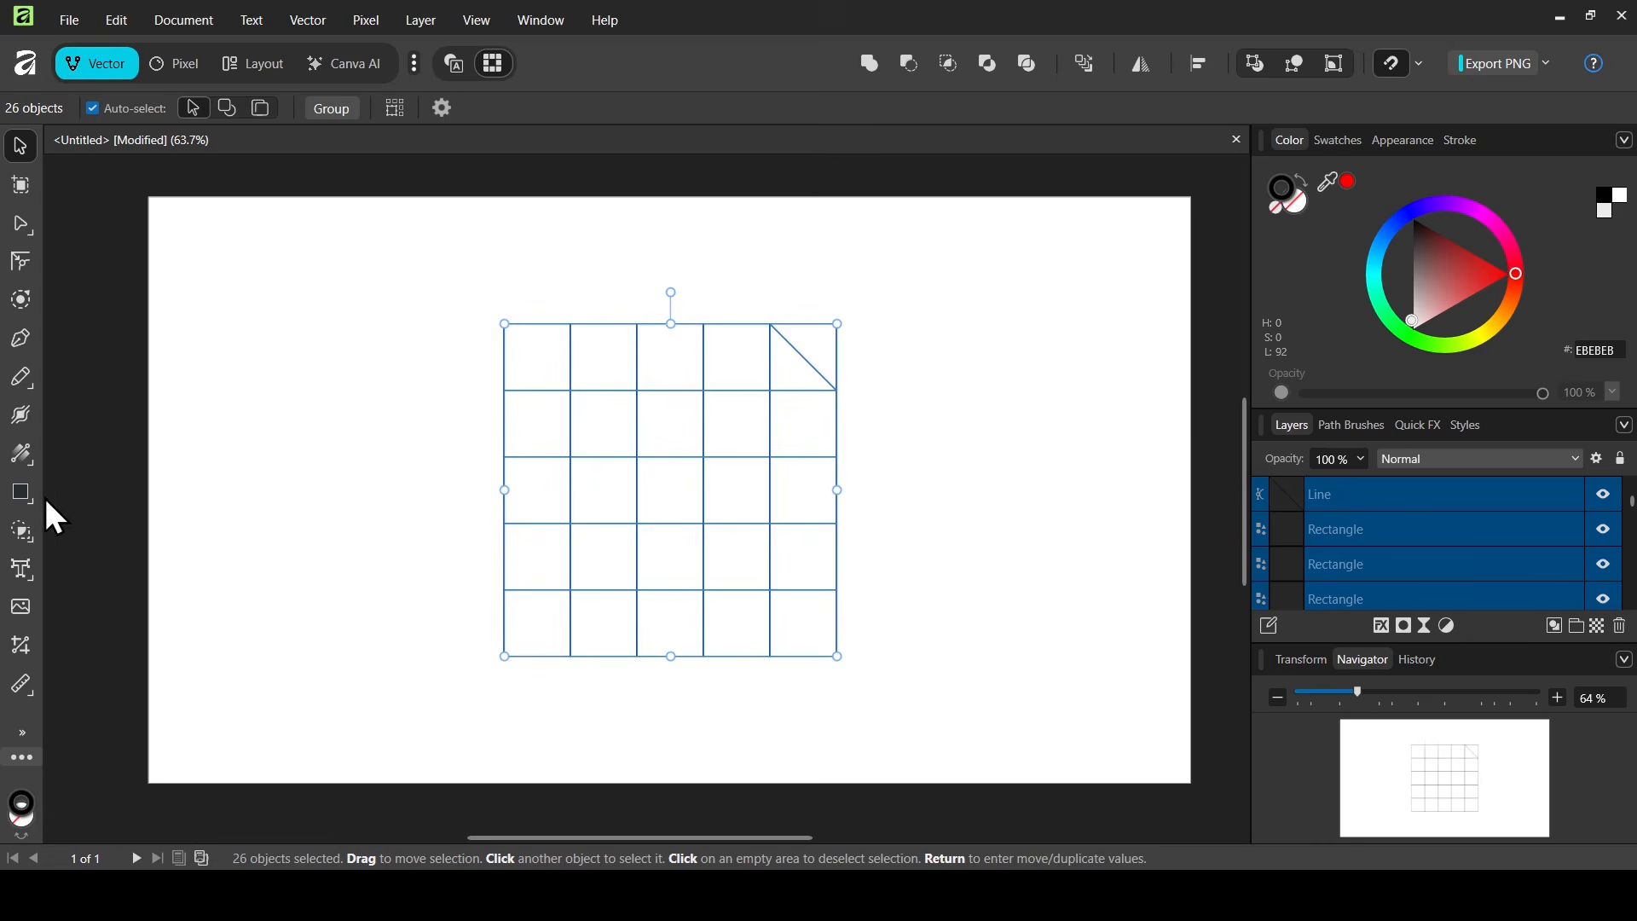
{"action": "left_click_drag", "start_coordinate": [34, 535], "coordinate": [115, 522]}
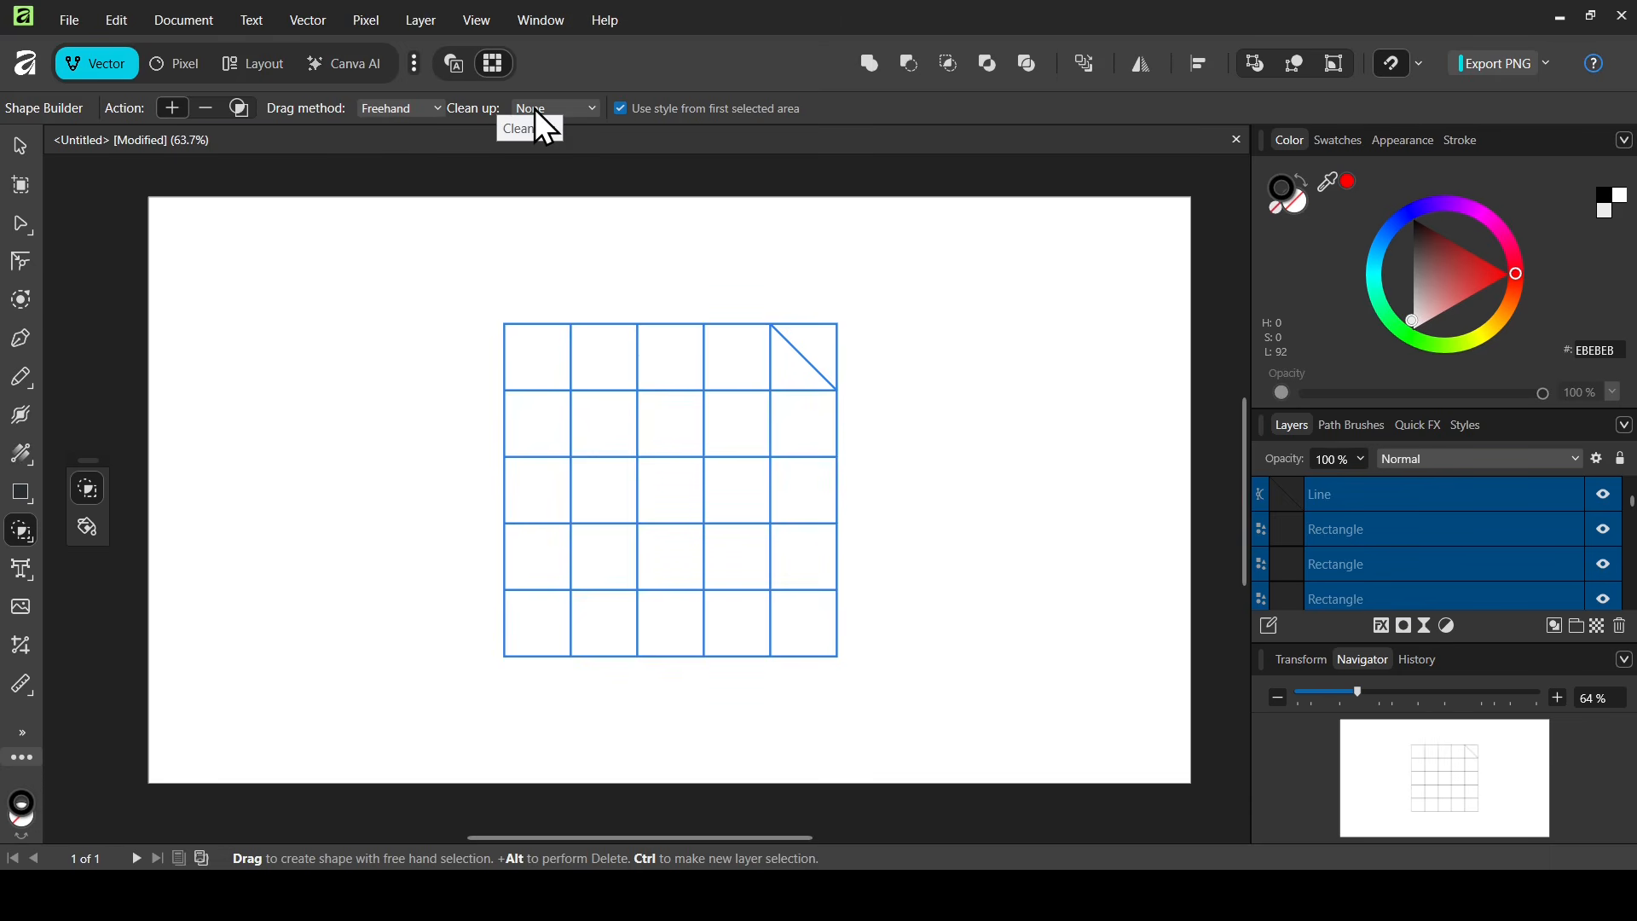
{"action": "left_click", "coordinate": [576, 125]}
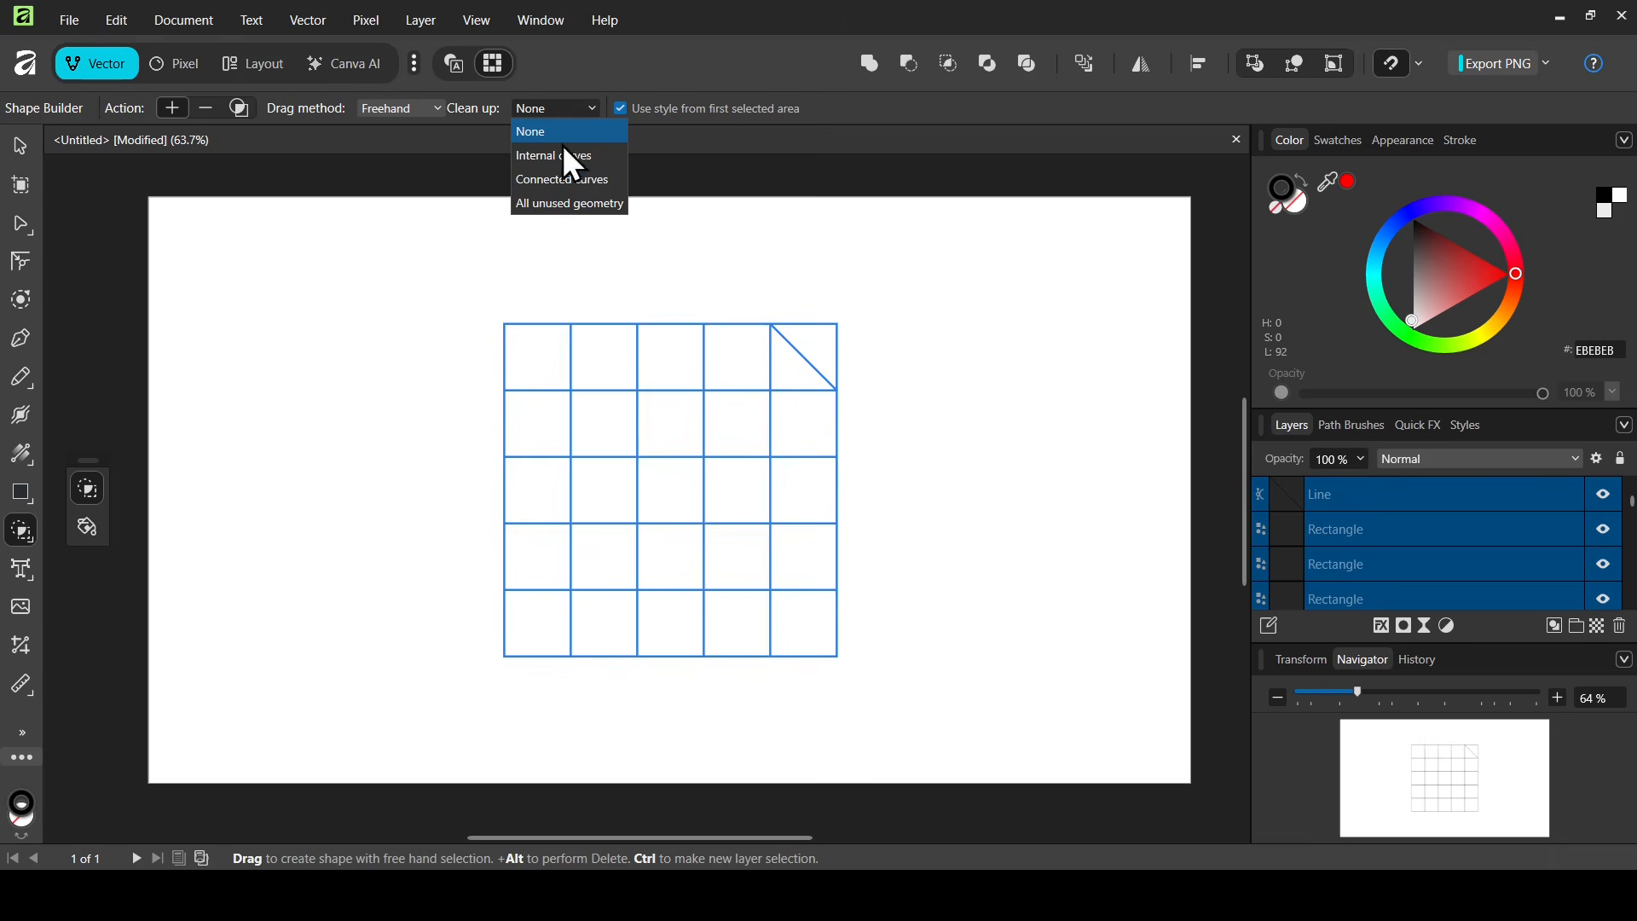
{"action": "left_click", "coordinate": [569, 204]}
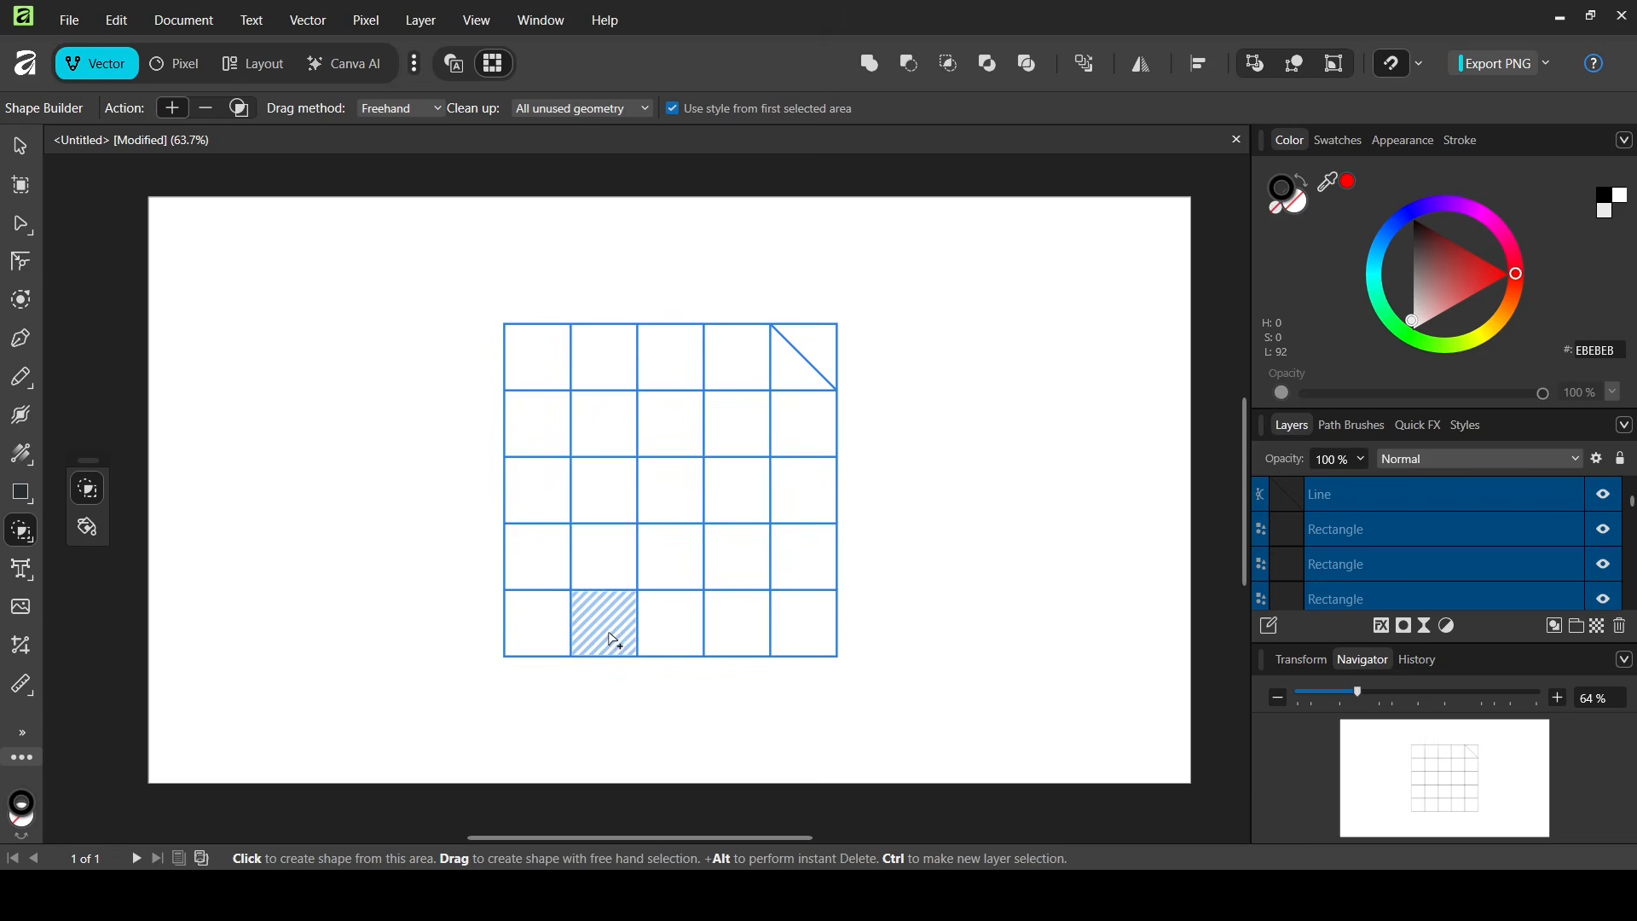
{"action": "mouse_move", "coordinate": [615, 628]}
{"action": "left_mouse_down"}
{"action": "mouse_move", "coordinate": [808, 617]}
{"action": "mouse_move", "coordinate": [808, 451]}
{"action": "mouse_move", "coordinate": [797, 378]}
{"action": "left_mouse_up"}
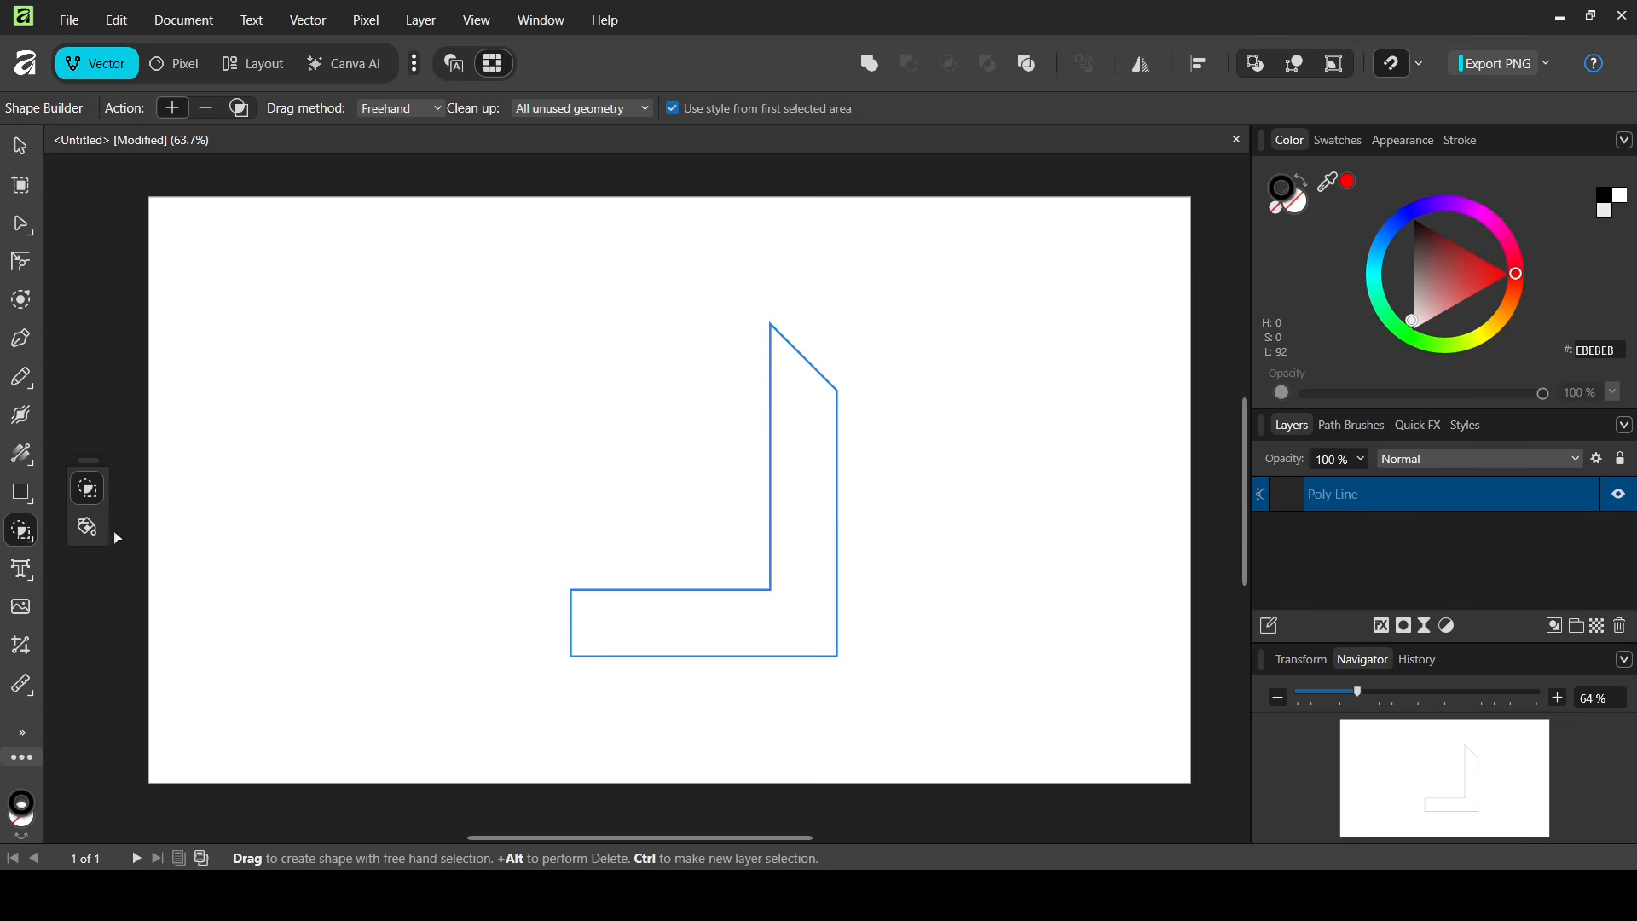
- Apply a linear gradient fill to the L shape with the Fill Tool, angling it toward the top-right corner
{"action": "left_click", "coordinate": [26, 460]}
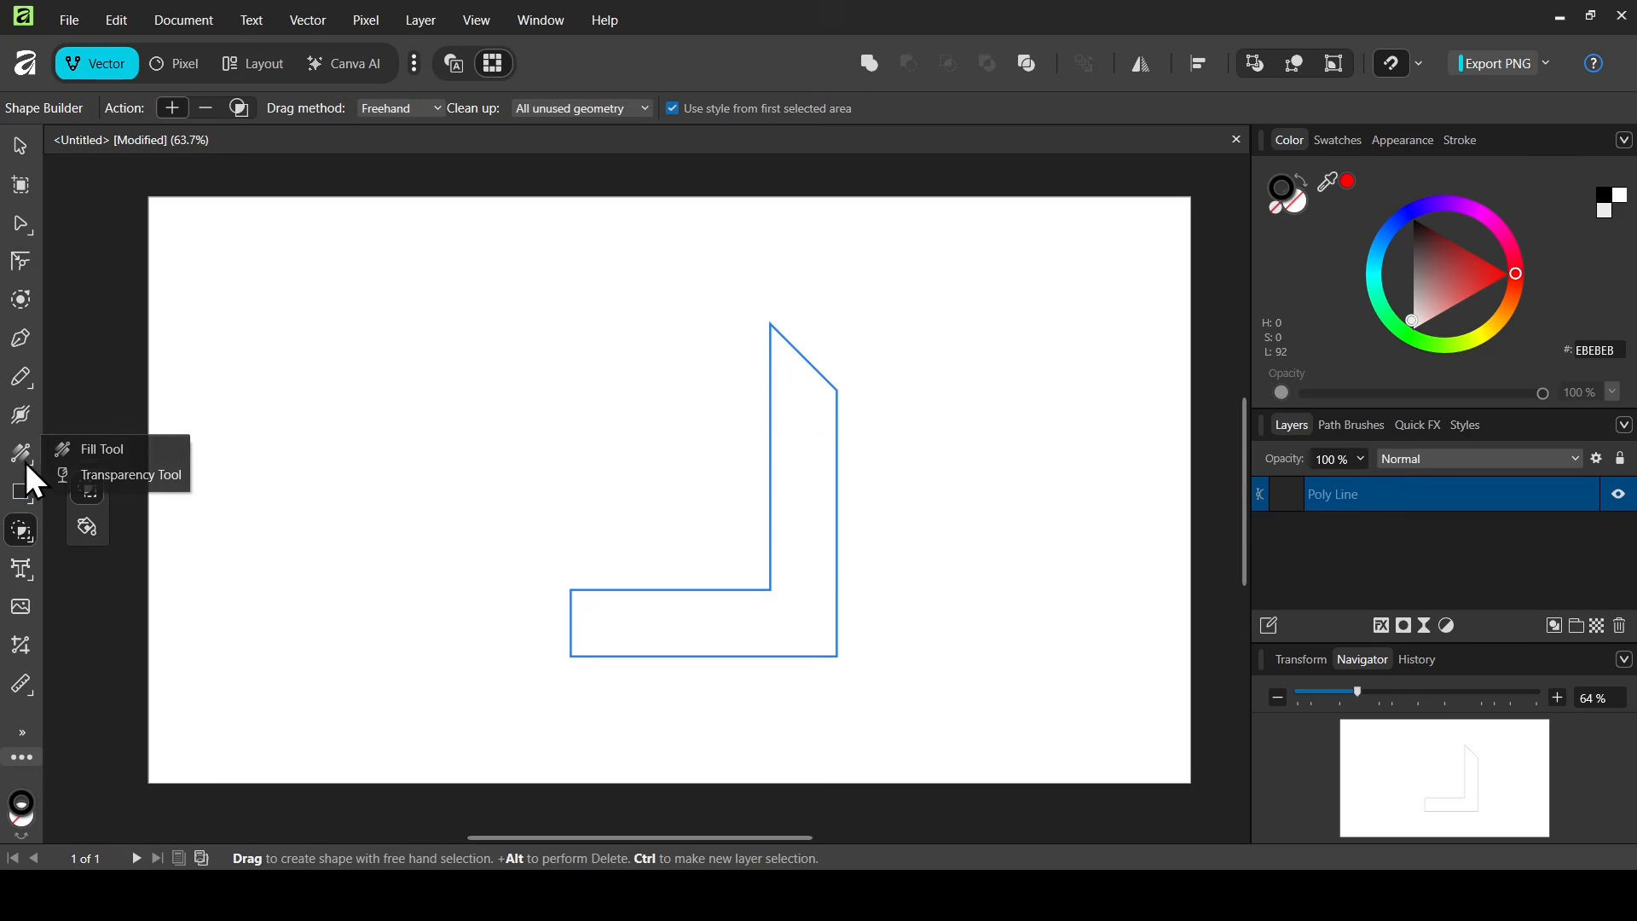
{"action": "left_click", "coordinate": [97, 459]}
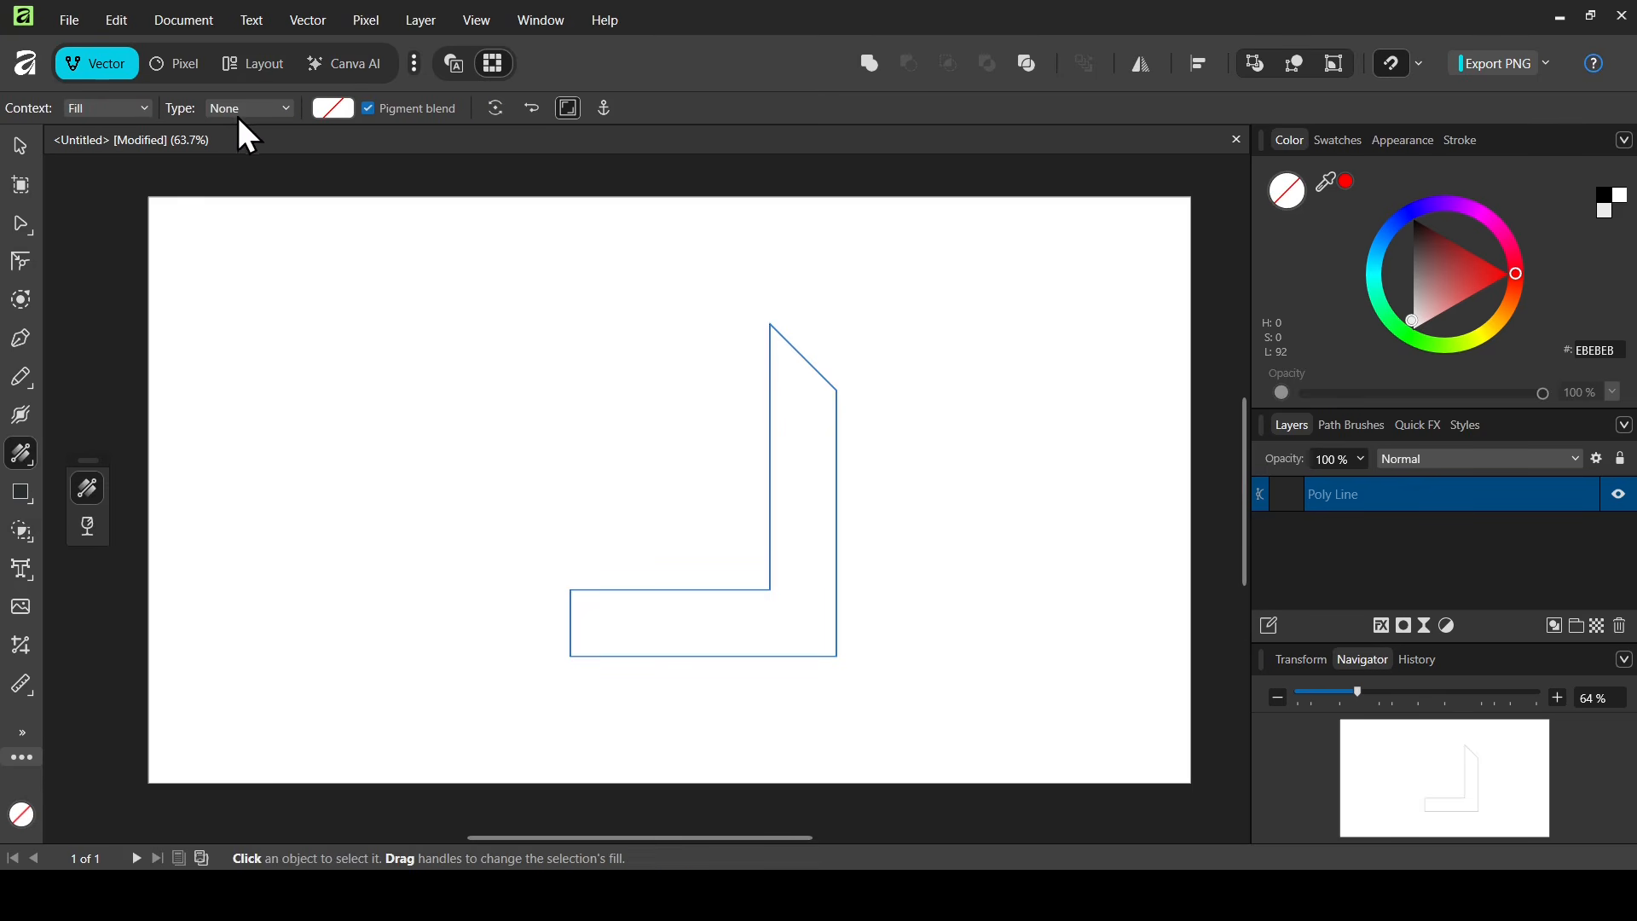
{"action": "left_click", "coordinate": [271, 109]}
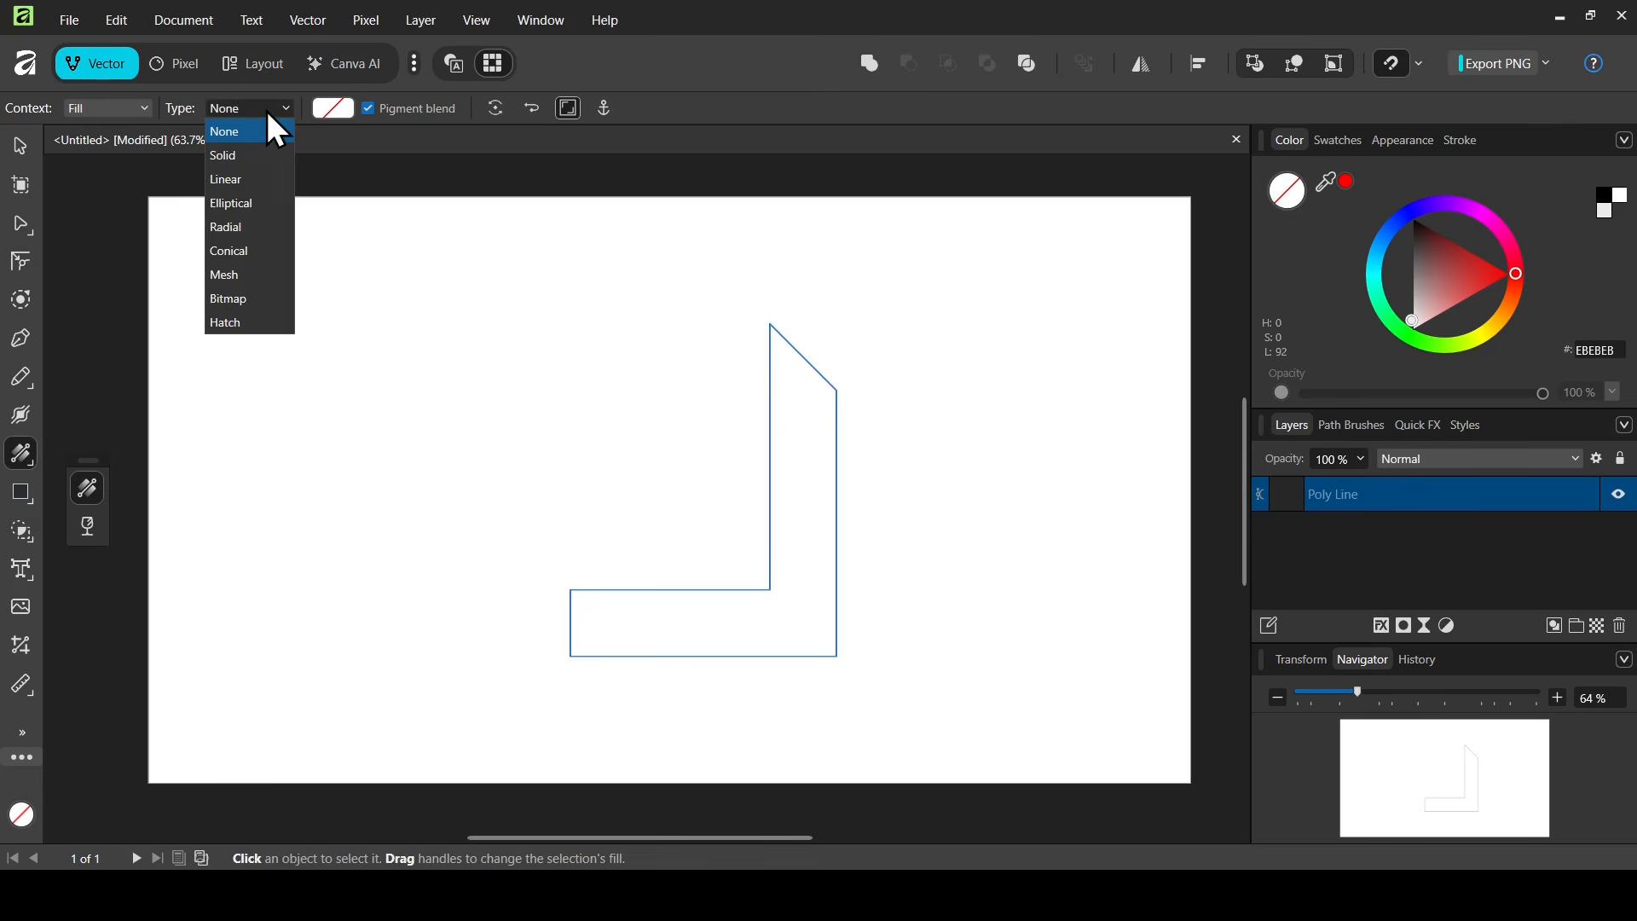
{"action": "left_click", "coordinate": [238, 179]}
{"action": "left_click_drag", "start_coordinate": [841, 487], "coordinate": [810, 362]}
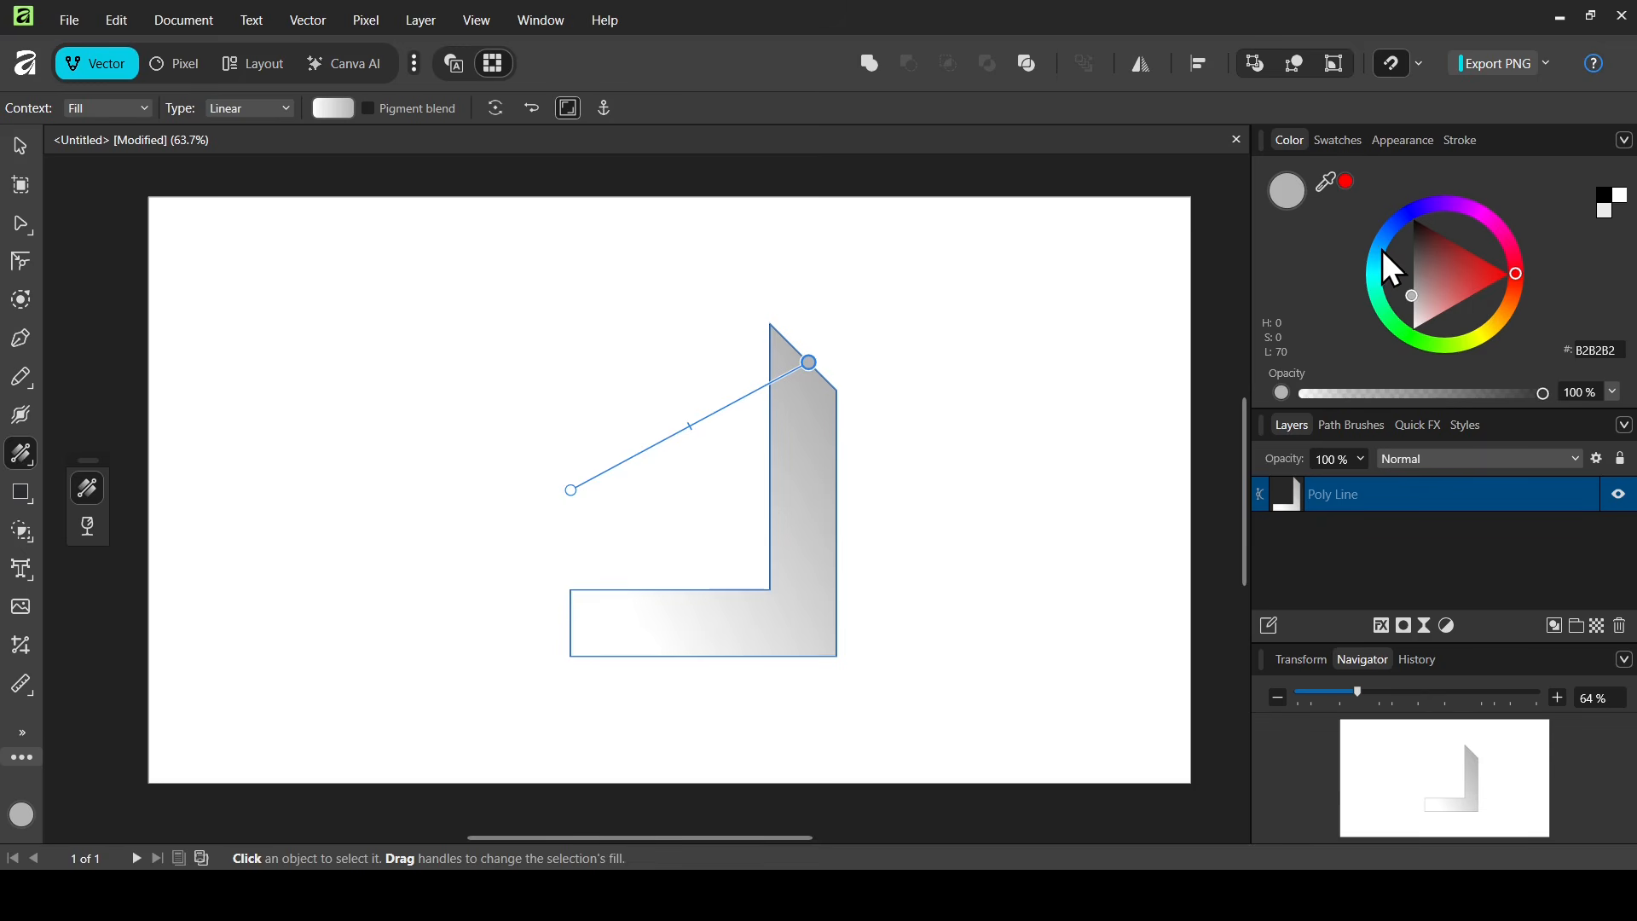
- Colour the gradient from black #000000 at the bottom-left to blue #0073FF at the top right
{"action": "left_click_drag", "start_coordinate": [1384, 255], "coordinate": [1388, 238]}
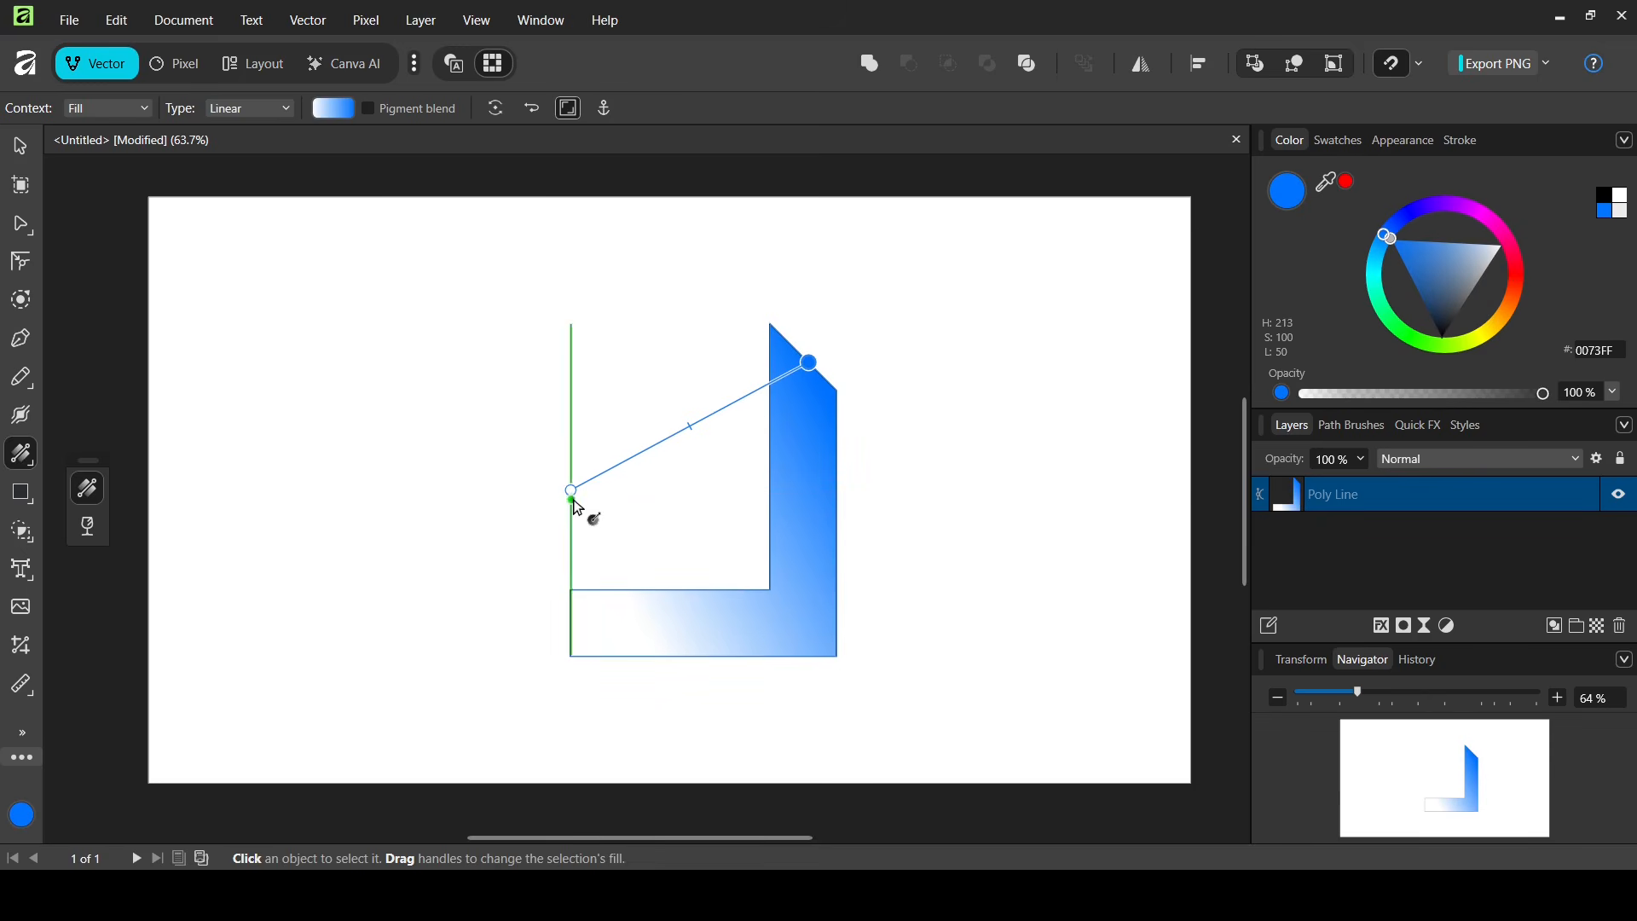
{"action": "left_click_drag", "start_coordinate": [571, 493], "coordinate": [574, 635]}
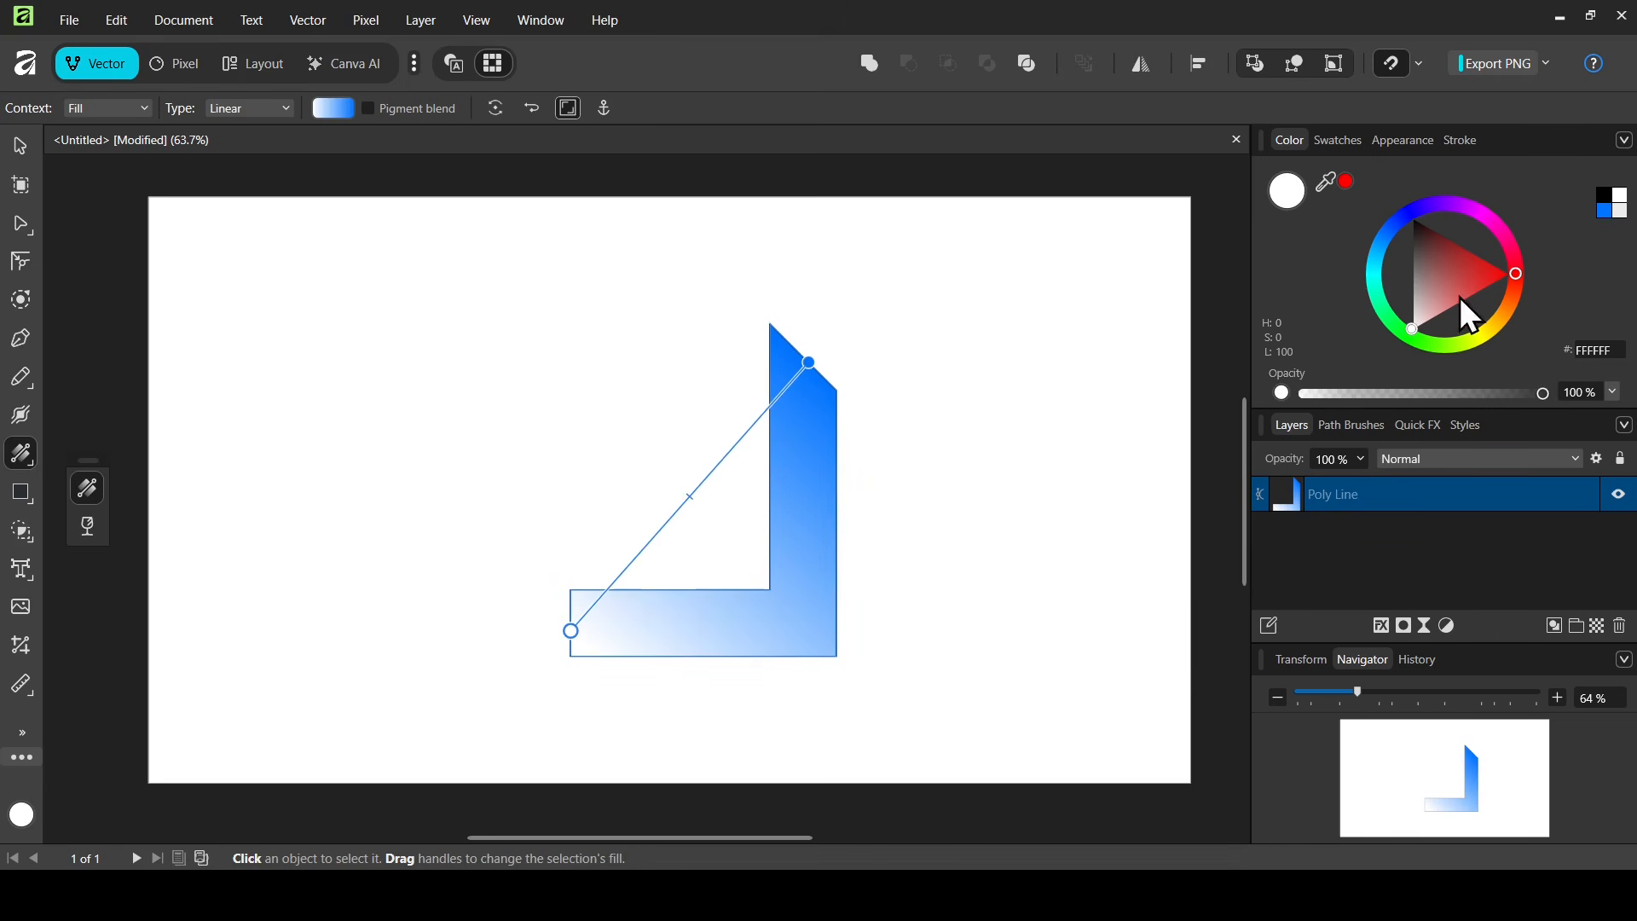
{"action": "left_click_drag", "start_coordinate": [1430, 280], "coordinate": [1412, 218]}
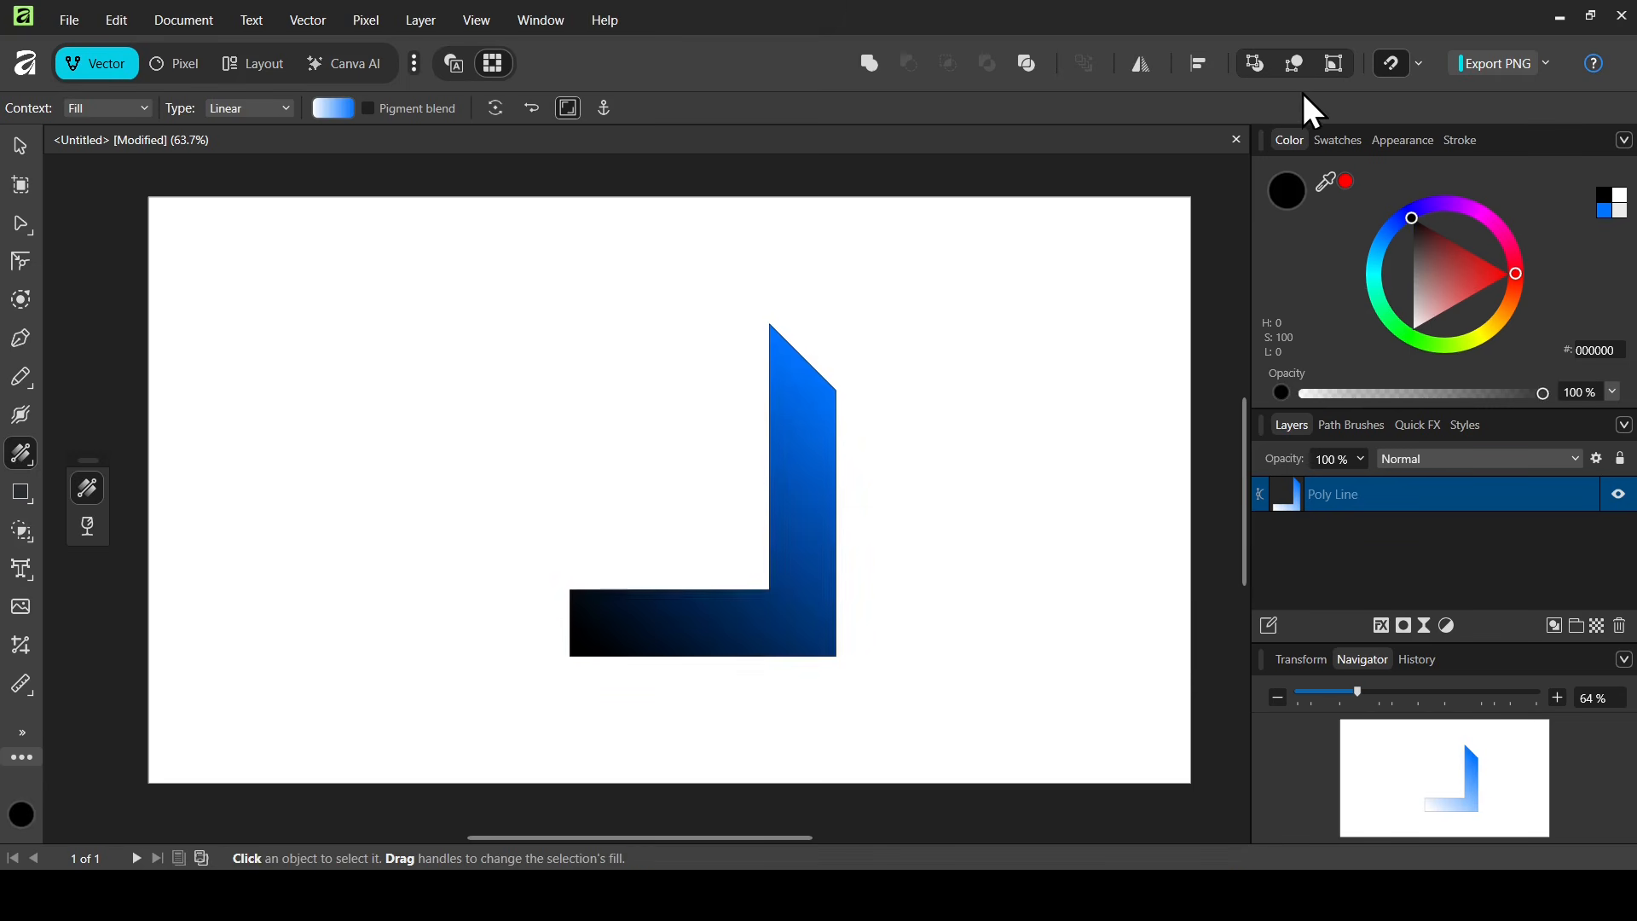
{"action": "left_click", "coordinate": [17, 147]}
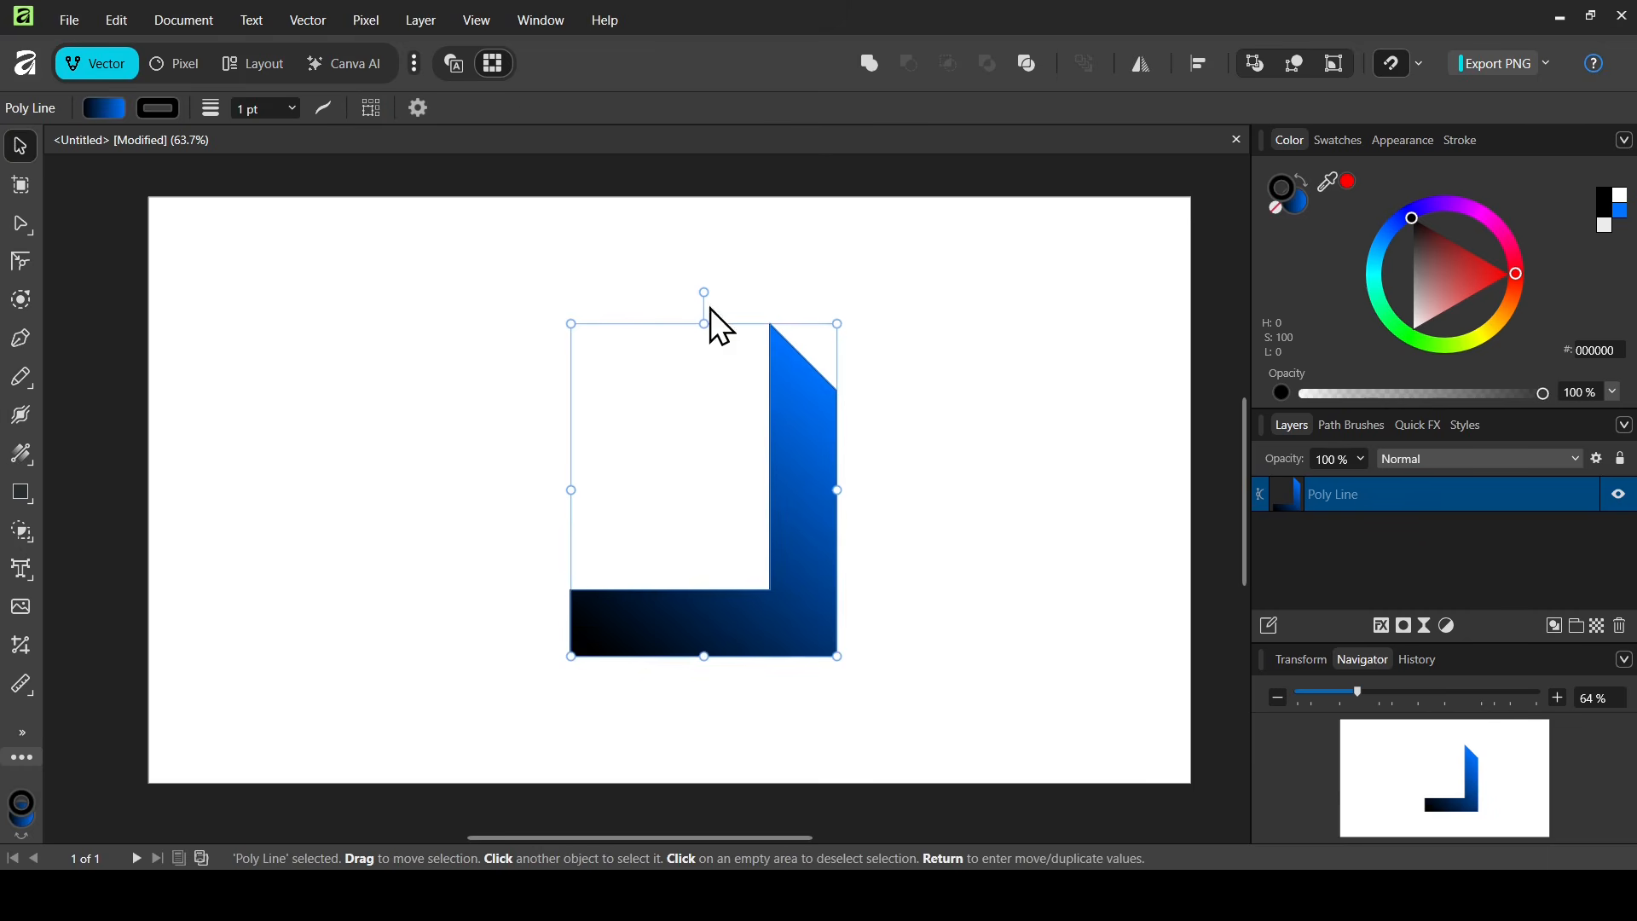
- Duplicate the L shape, rotate the copy 90 degrees and nudge it into place along the top-left
{"action": "key", "text": "ctrl+j"}
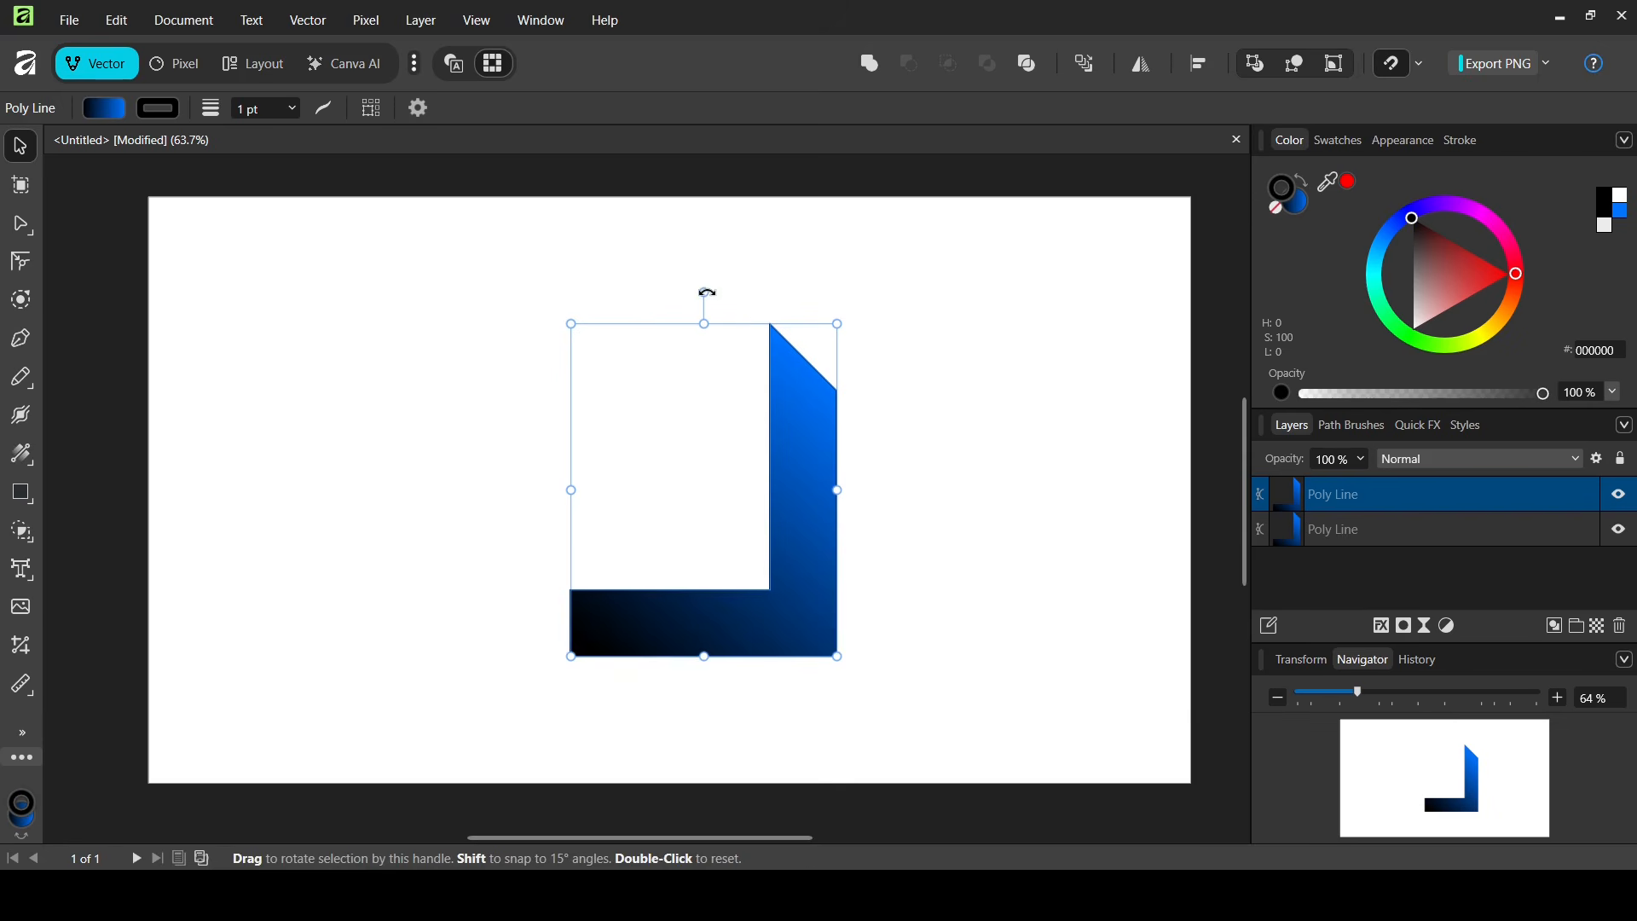
{"action": "left_click_drag", "start_coordinate": [708, 292], "coordinate": [497, 491]}
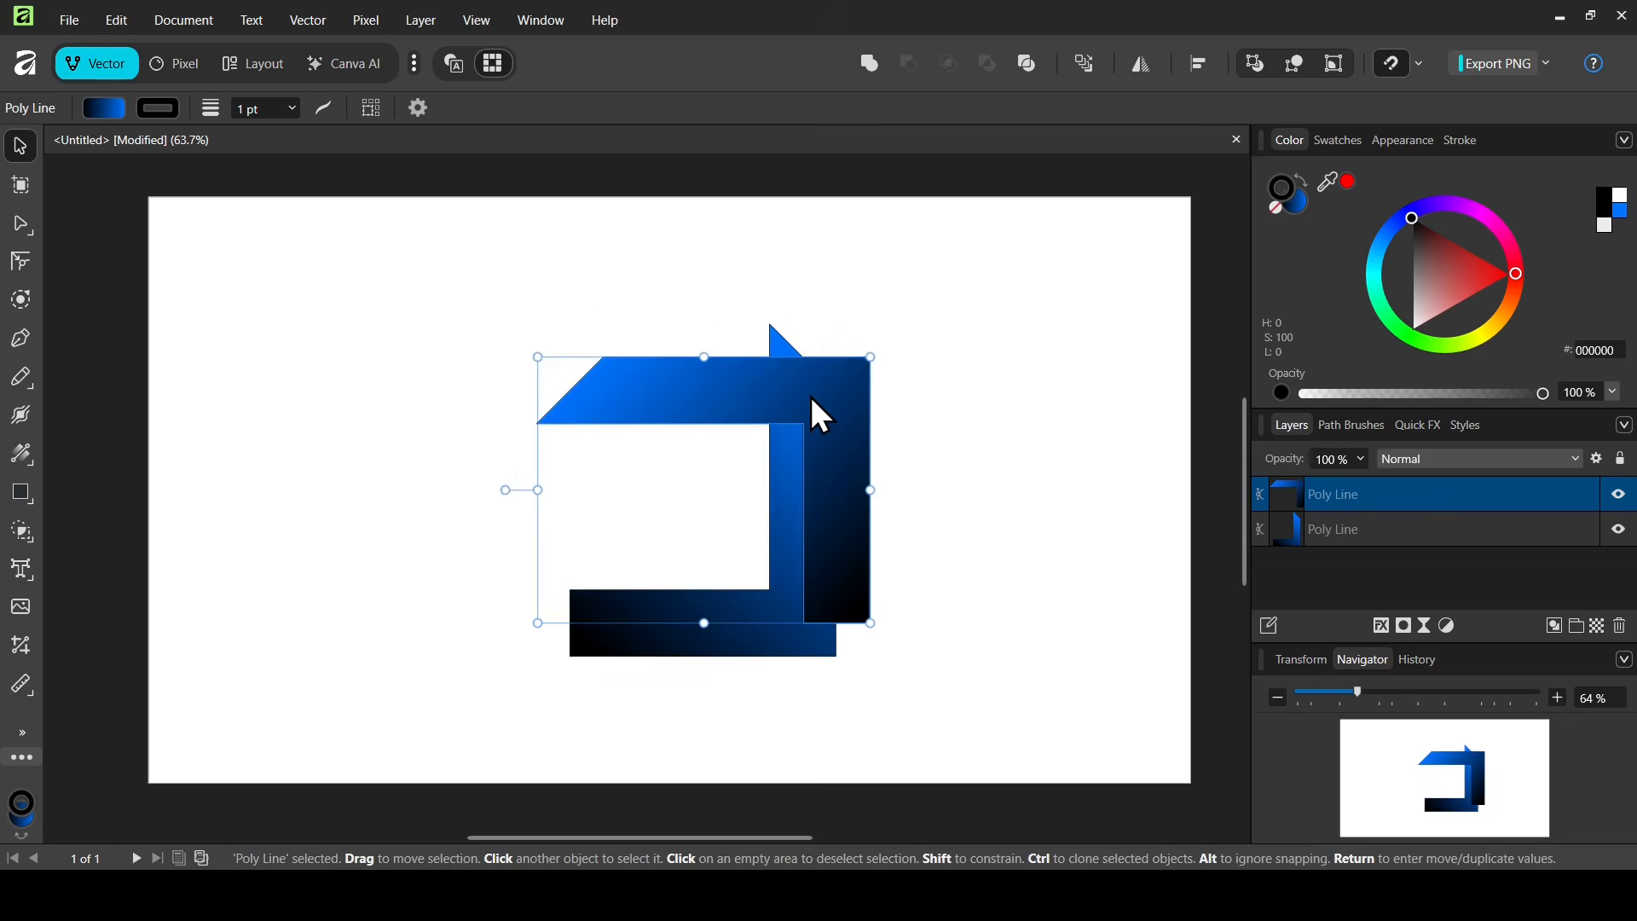
{"action": "left_click_drag", "start_coordinate": [786, 386], "coordinate": [728, 371]}
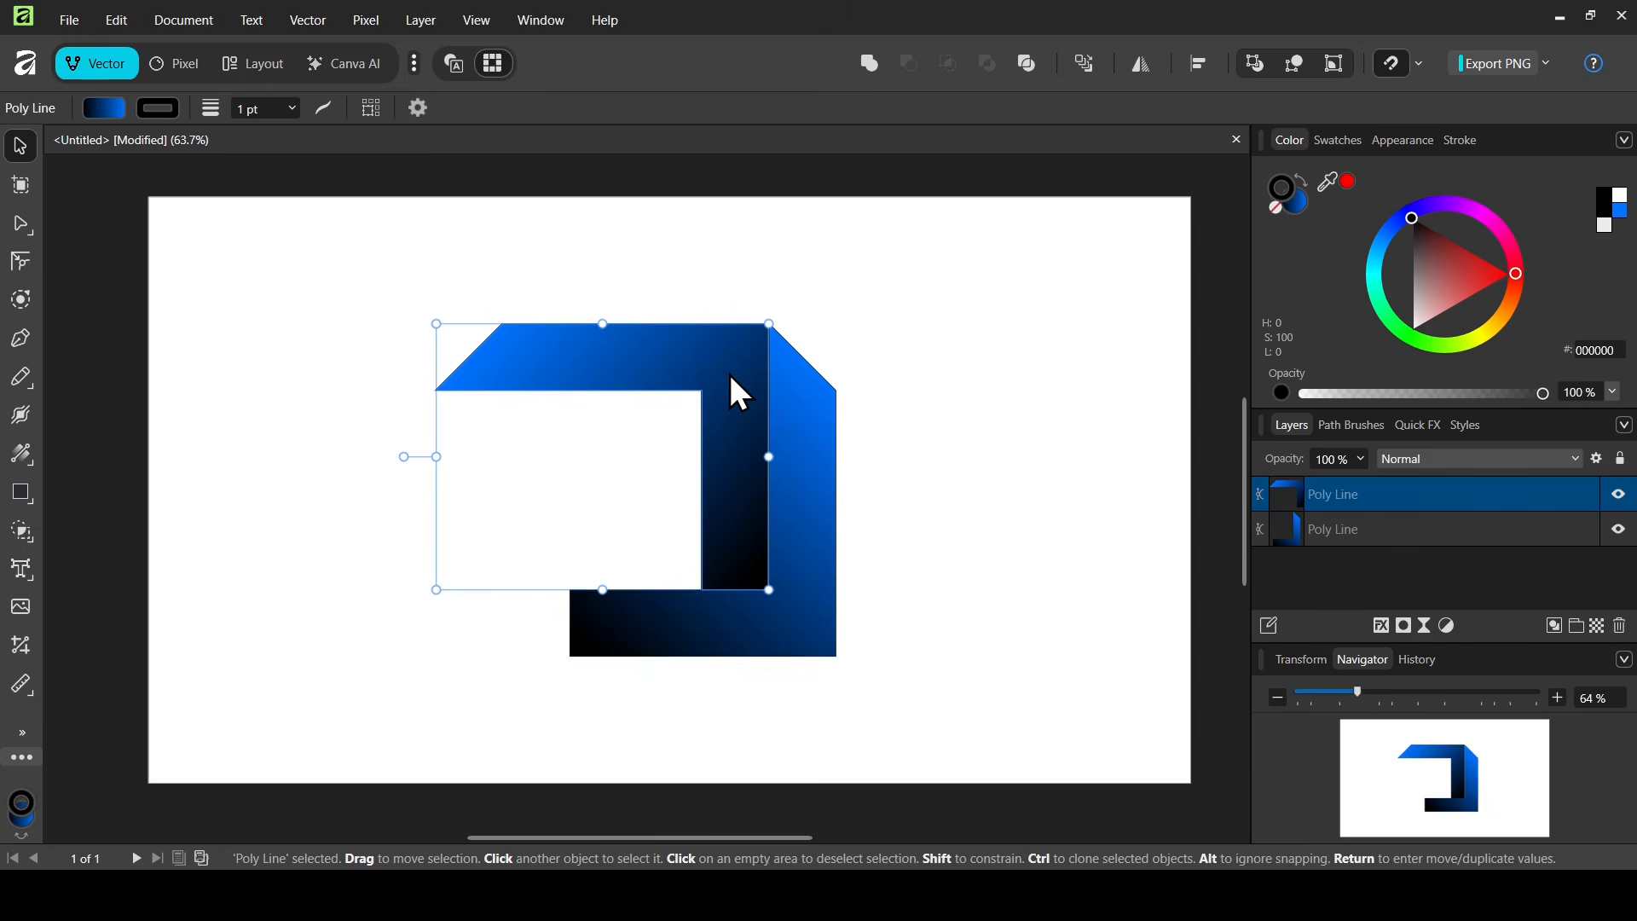
{"action": "key", "text": "Right"}
{"action": "key", "text": "Right"}
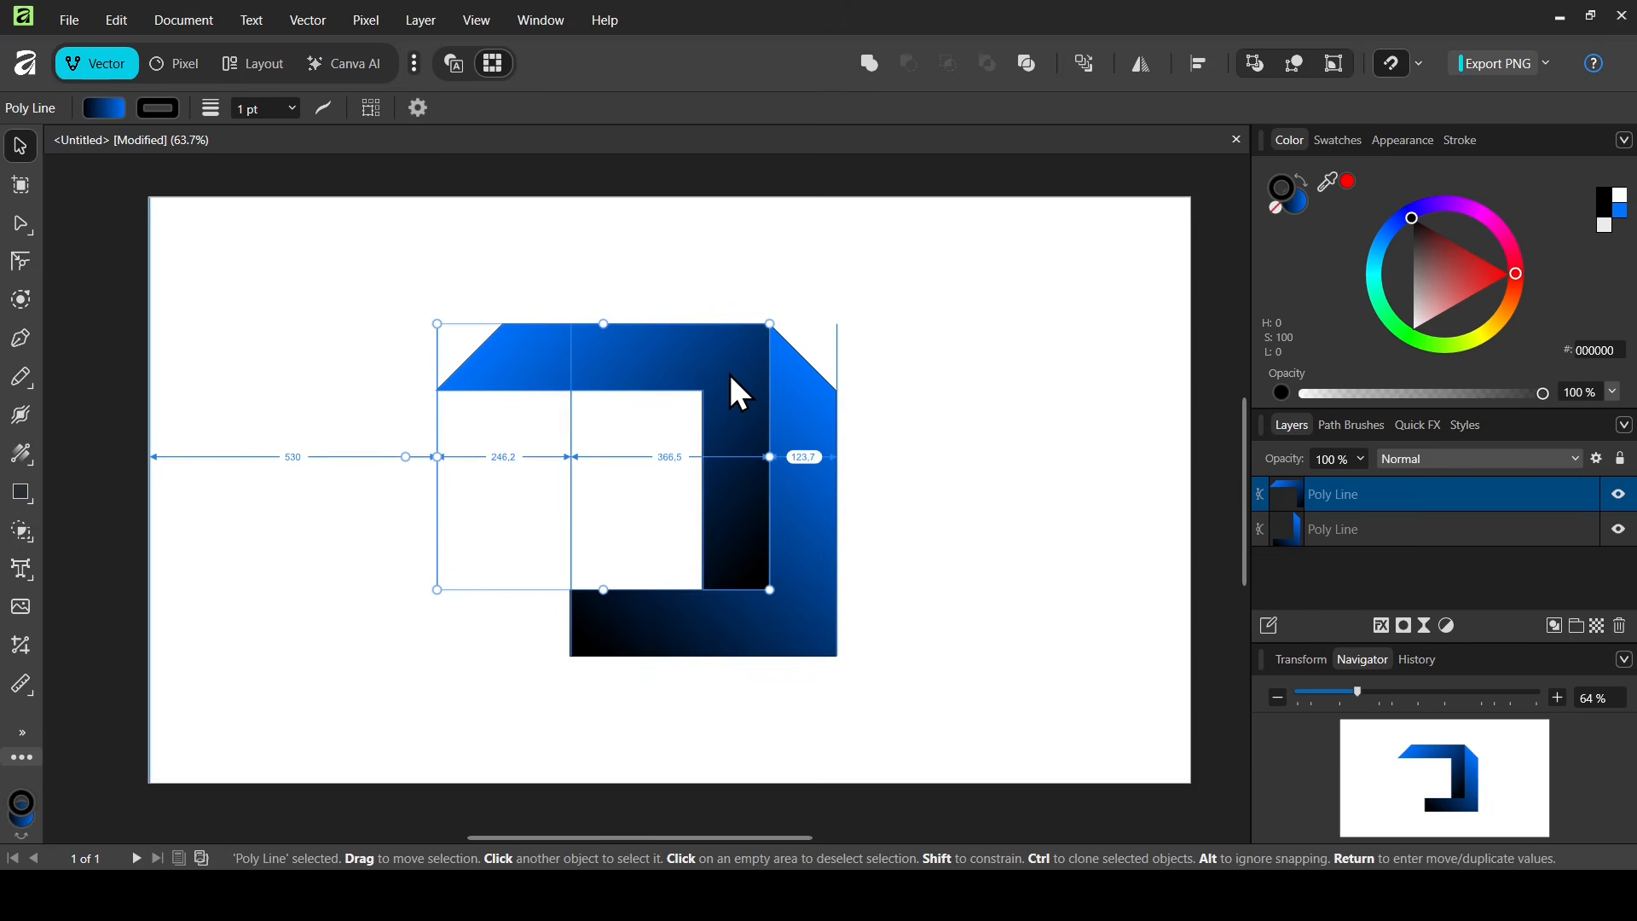
- Select both pieces, duplicate them and rotate the copies 180 degrees to complete the square frame
{"action": "left_click", "coordinate": [980, 340]}
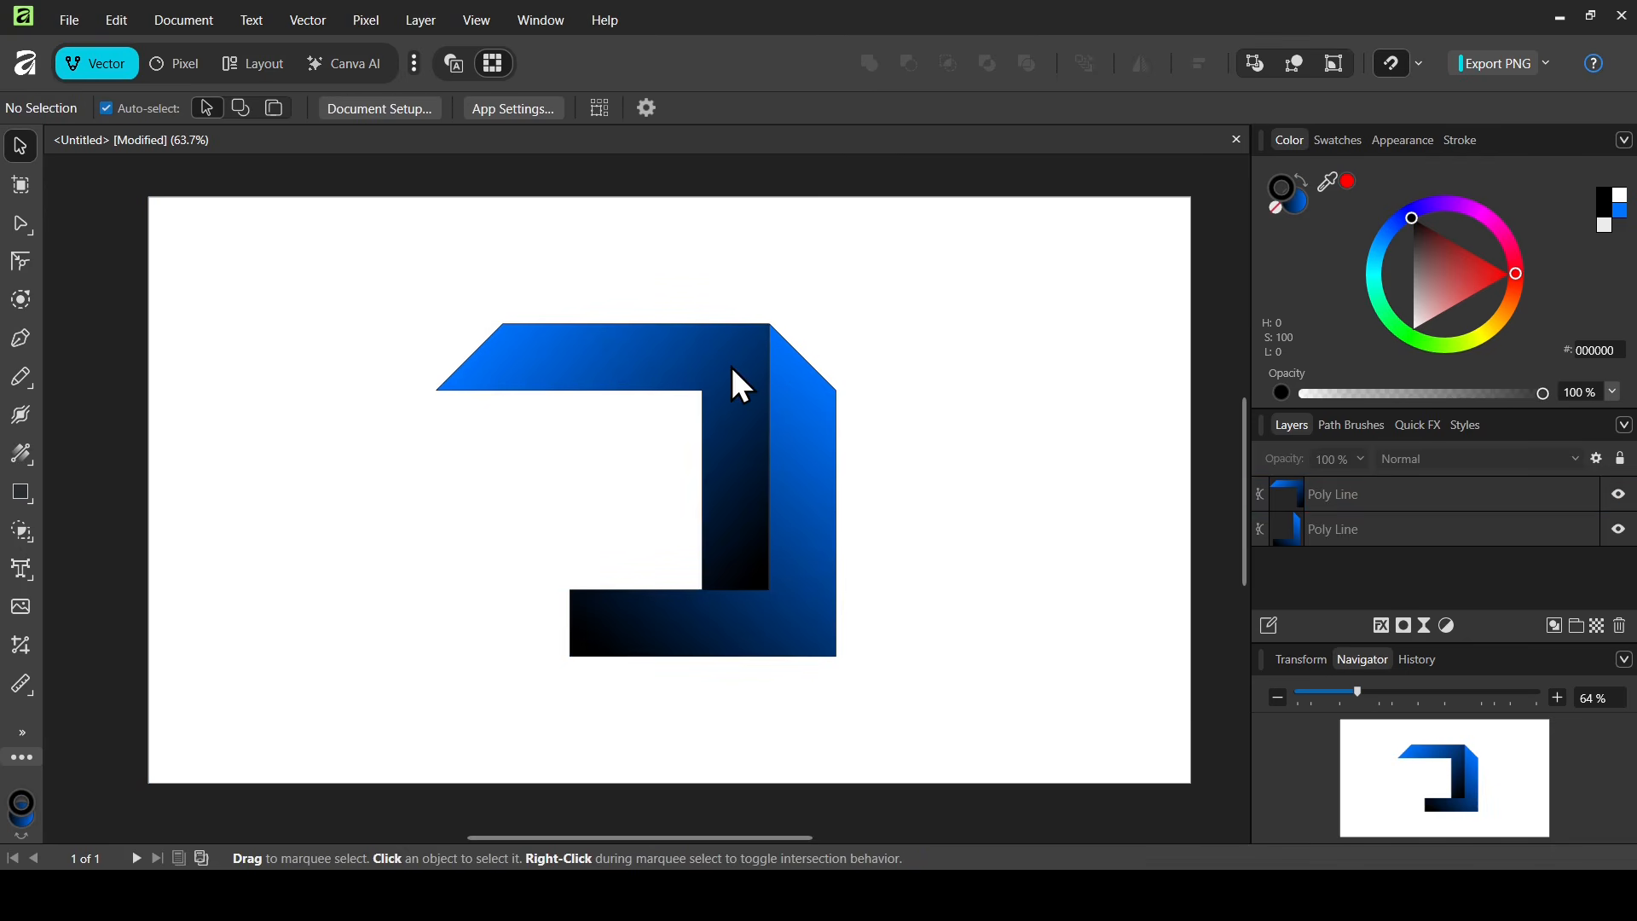
{"action": "left_click_drag", "start_coordinate": [348, 226], "coordinate": [954, 718]}
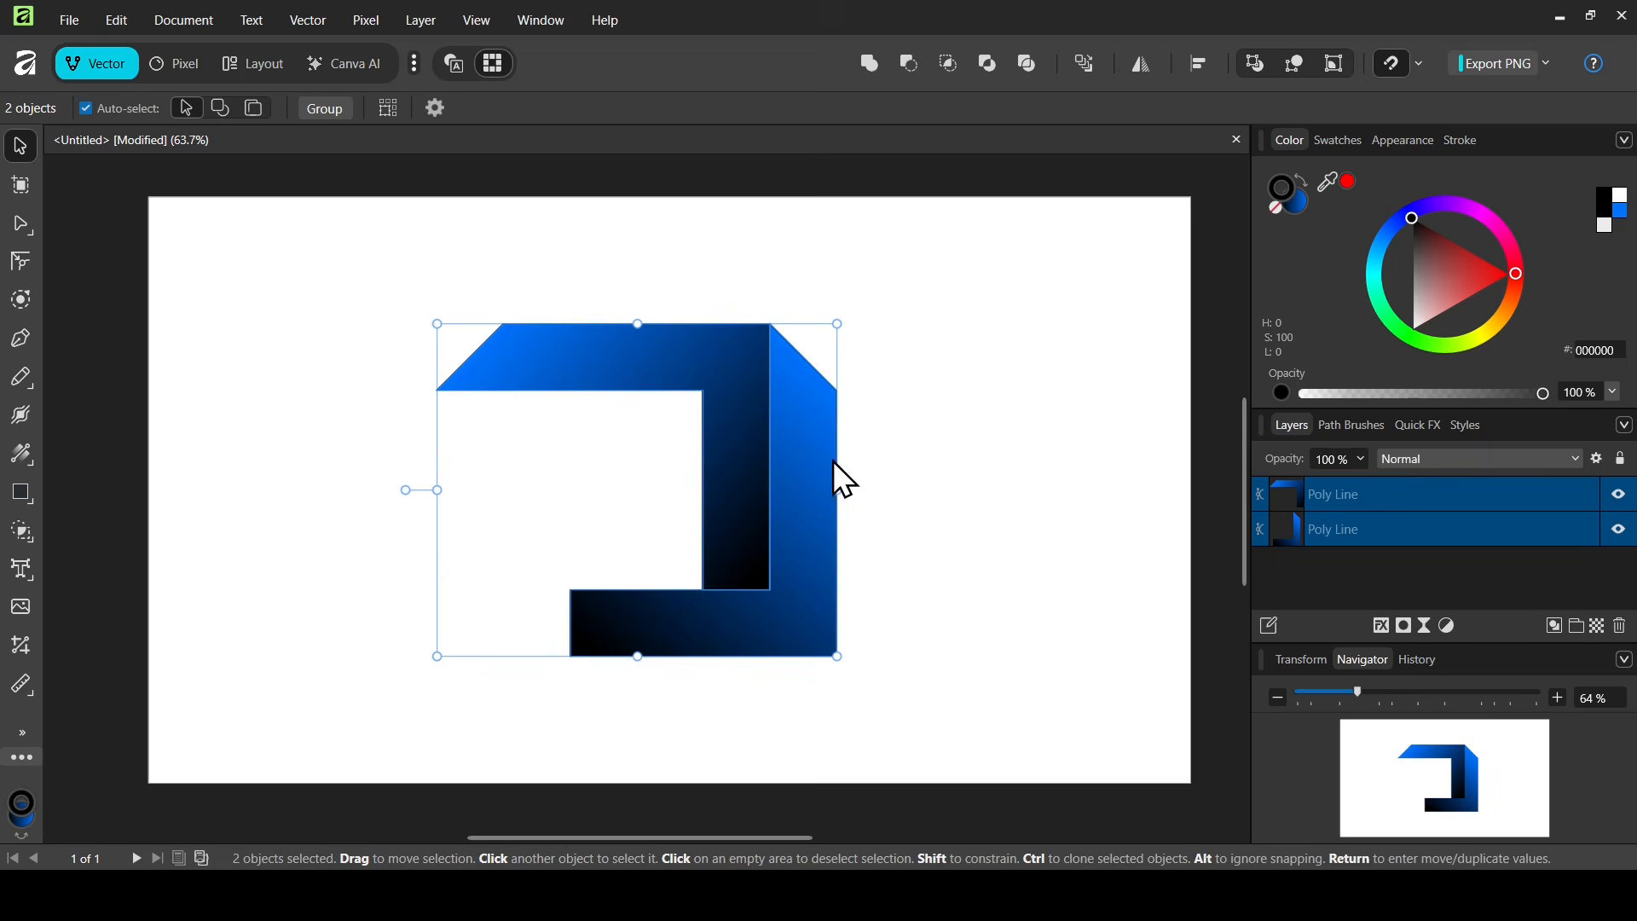
{"action": "key", "text": "ctrl+j"}
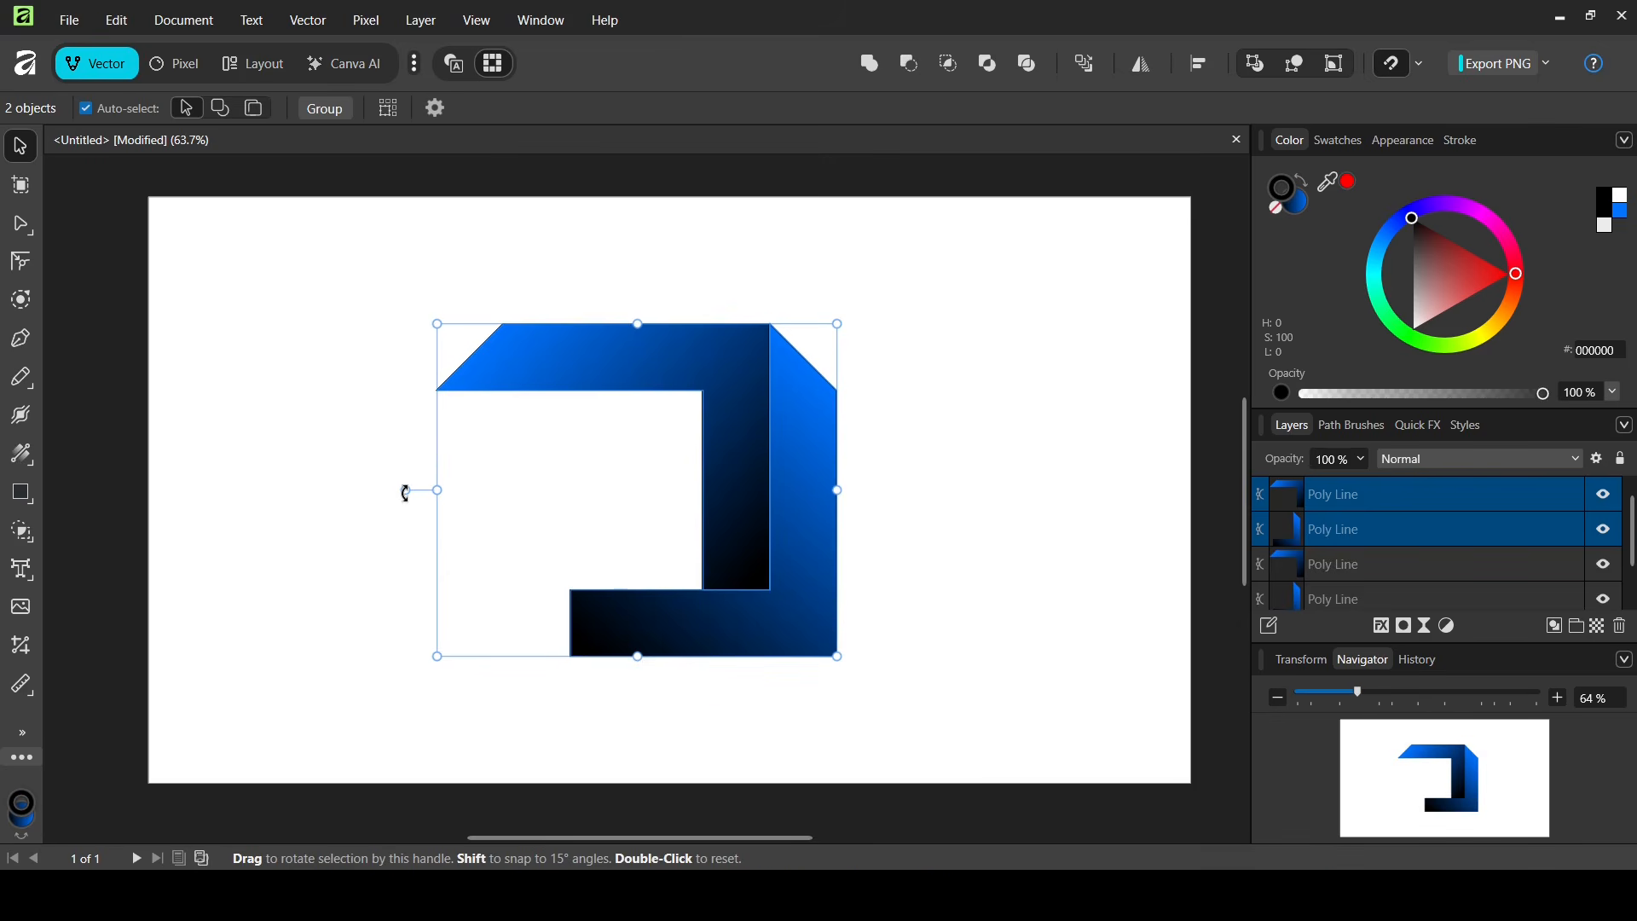
{"action": "left_click_drag", "start_coordinate": [406, 493], "coordinate": [870, 492]}
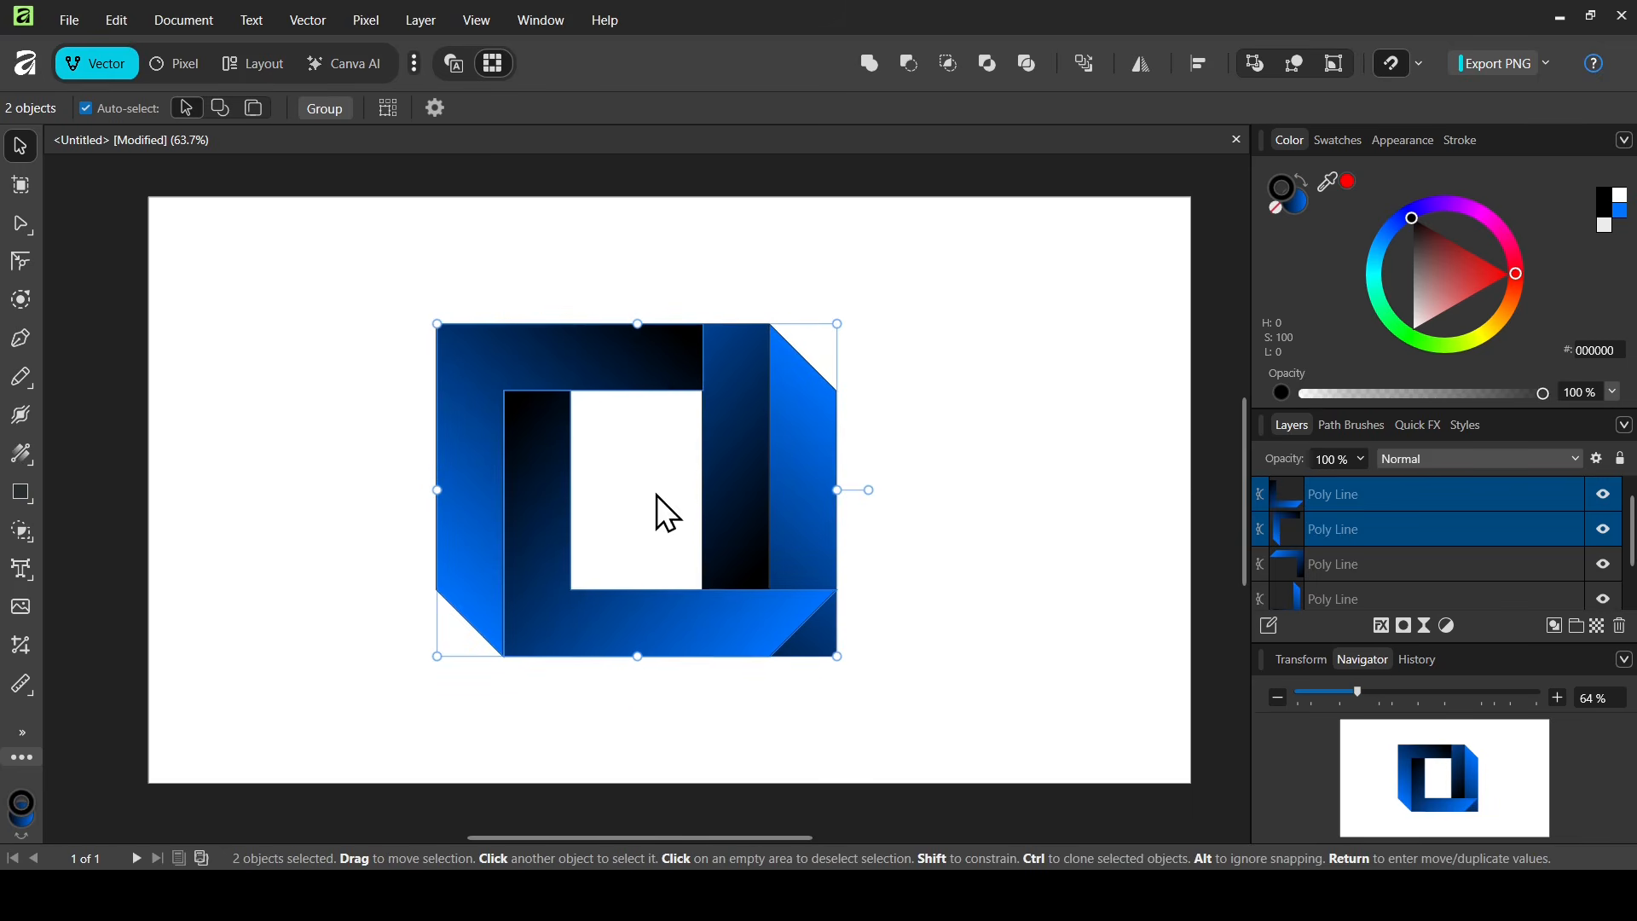
- Move the rotated copies down so they slot against the first two pieces, closing the square frame
{"action": "left_click_drag", "start_coordinate": [708, 360], "coordinate": [646, 431]}
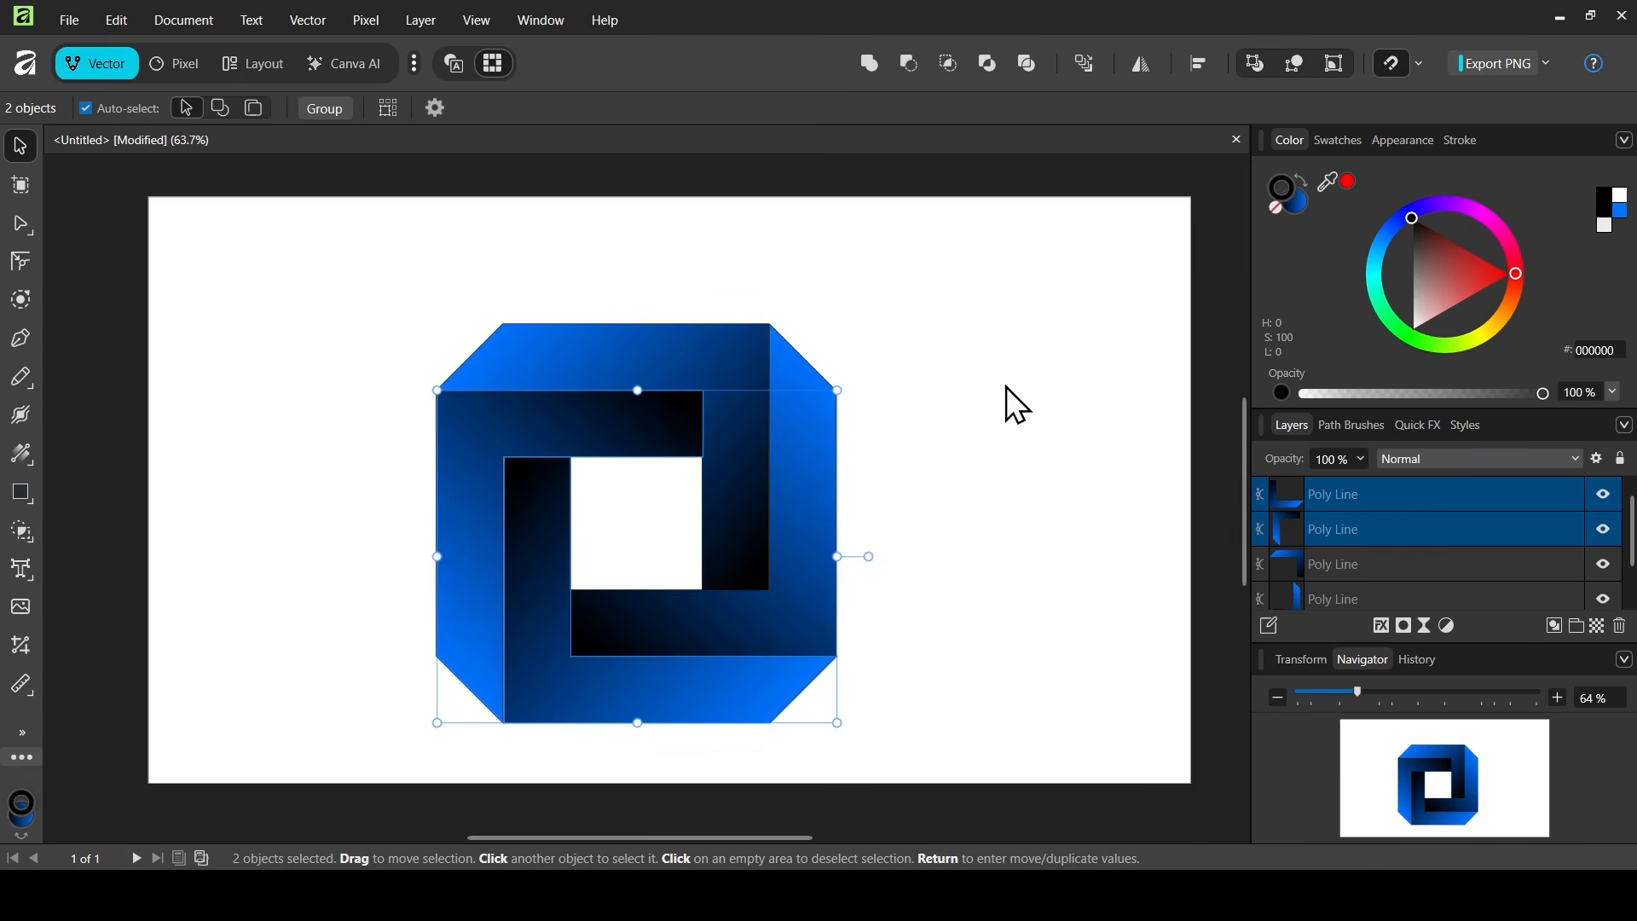
{"action": "left_click", "coordinate": [1006, 385]}
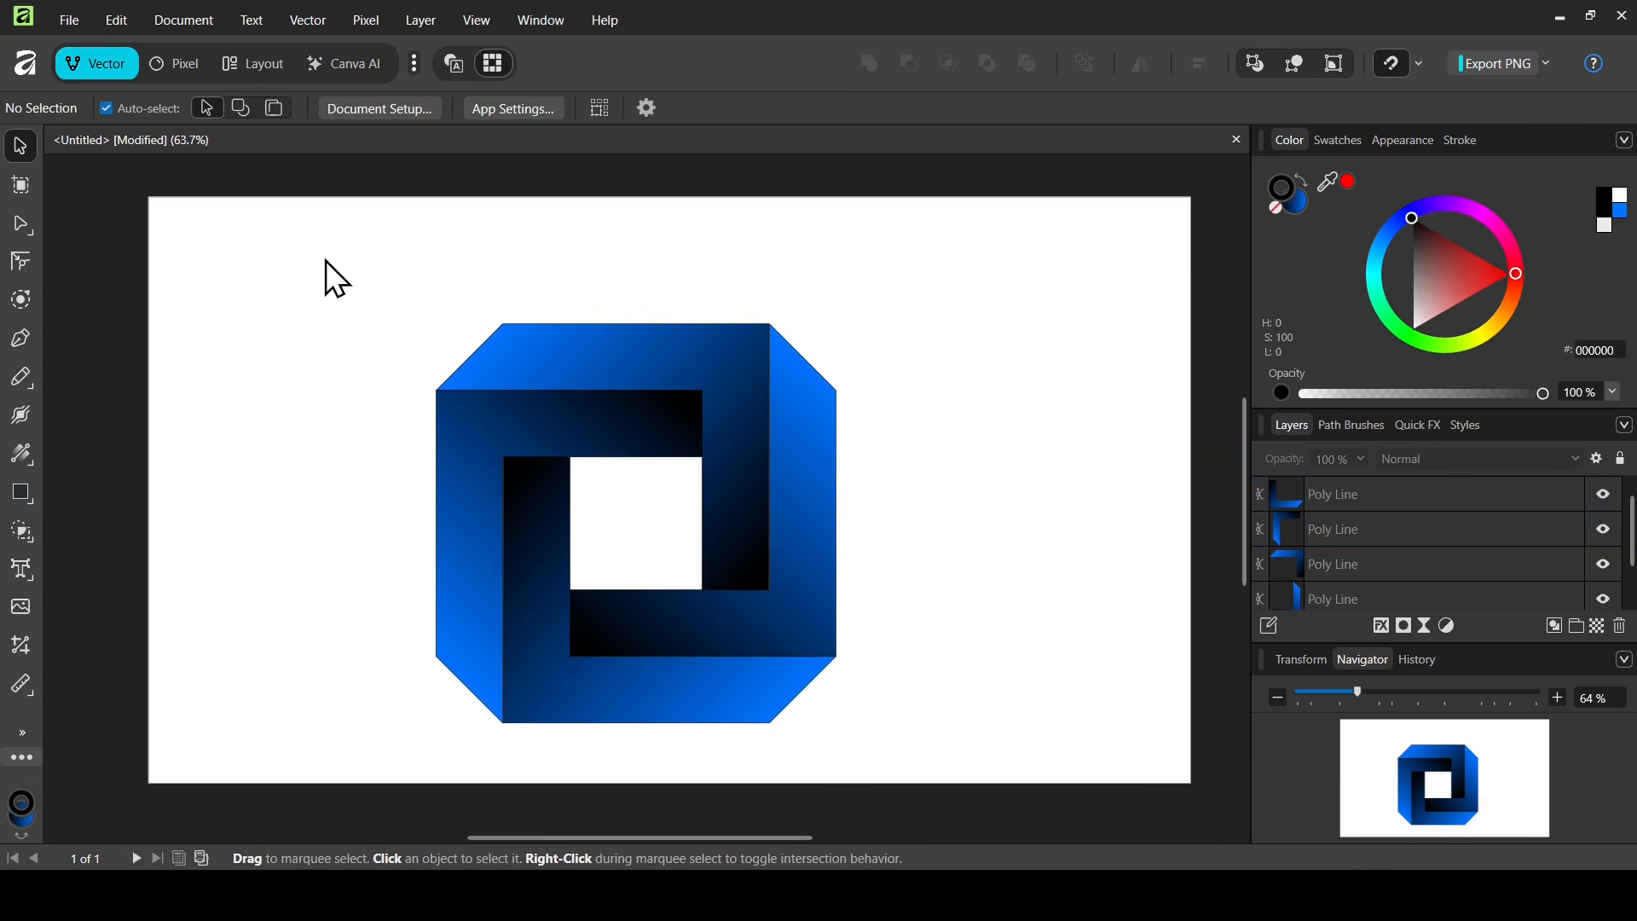
- Select all four pieces, shift them slightly up and right on the page, and group them
{"action": "left_click_drag", "start_coordinate": [324, 261], "coordinate": [980, 753]}
{"action": "left_click_drag", "start_coordinate": [591, 463], "coordinate": [621, 429]}
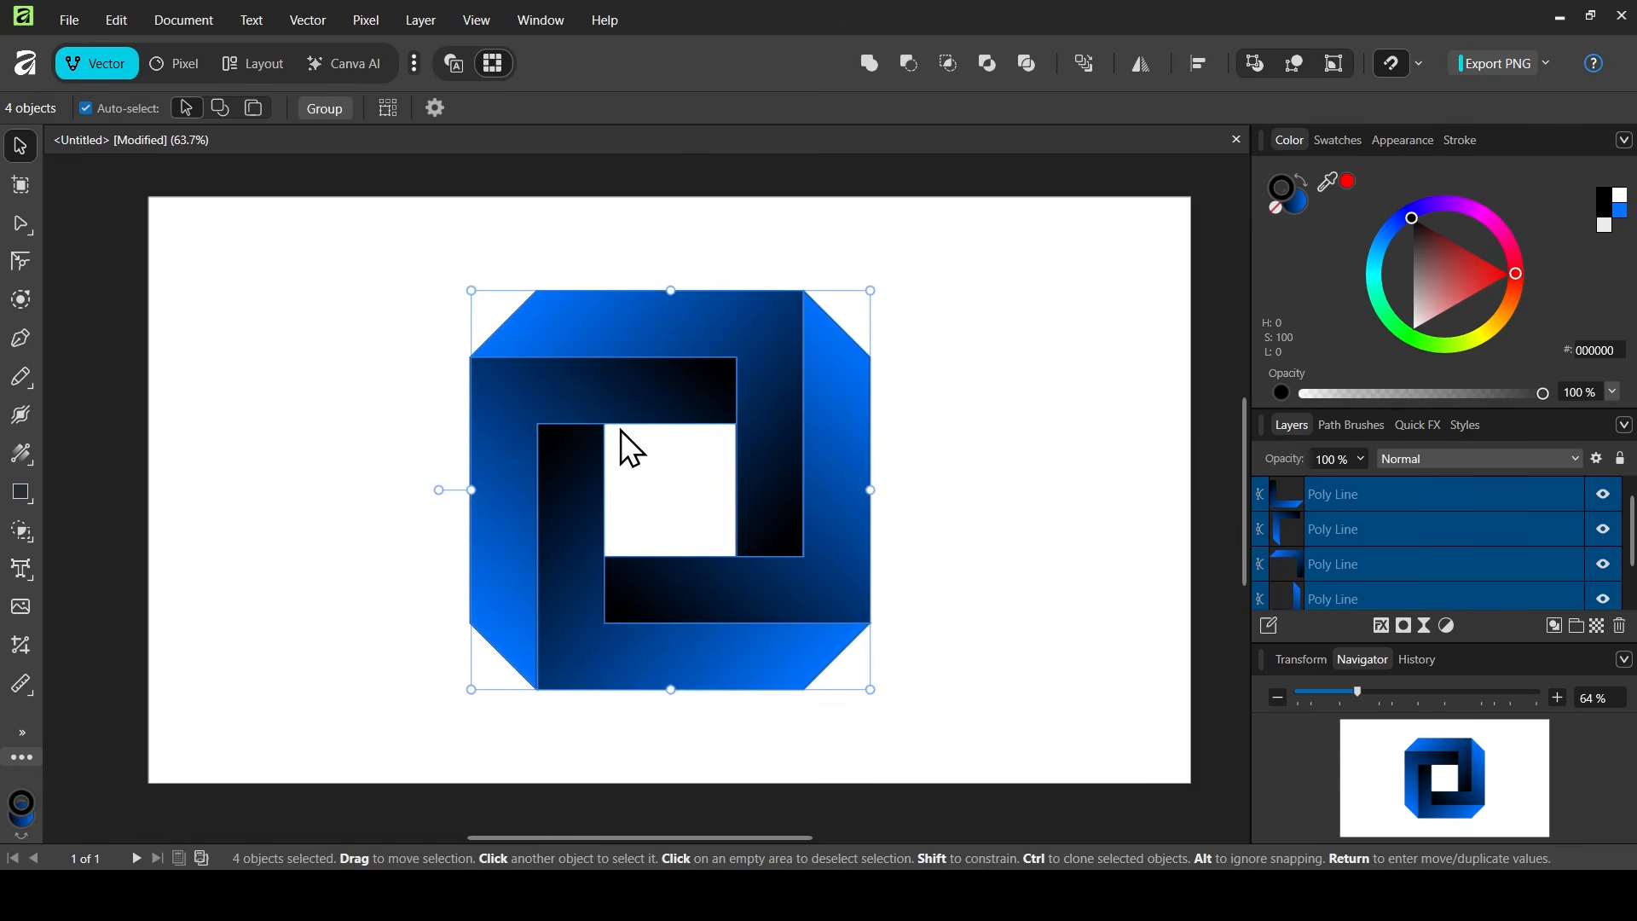
{"action": "left_click_drag", "start_coordinate": [300, 212], "coordinate": [1022, 736]}
{"action": "left_click", "coordinate": [331, 107]}
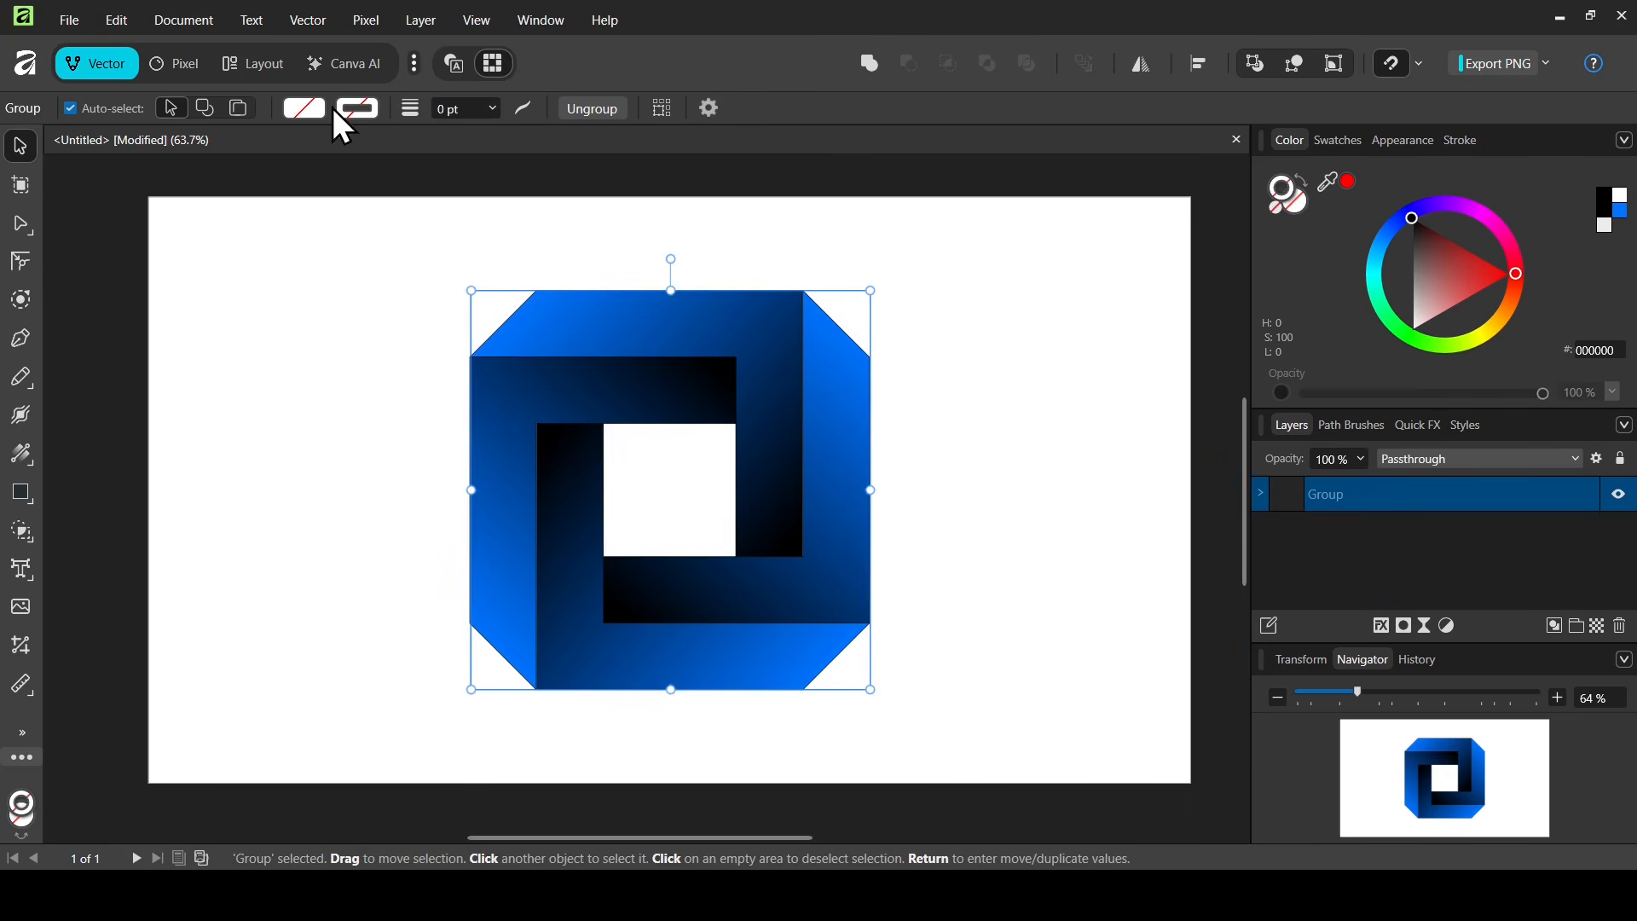
- Set the group's stroke width to 0 pt and give it a 2 px contour offset with the Contour Tool
{"action": "left_click", "coordinate": [493, 108]}
{"action": "mouse_move", "coordinate": [496, 136]}
{"action": "left_mouse_down"}
{"action": "mouse_move", "coordinate": [549, 134]}
{"action": "mouse_move", "coordinate": [418, 136]}
{"action": "left_mouse_up"}
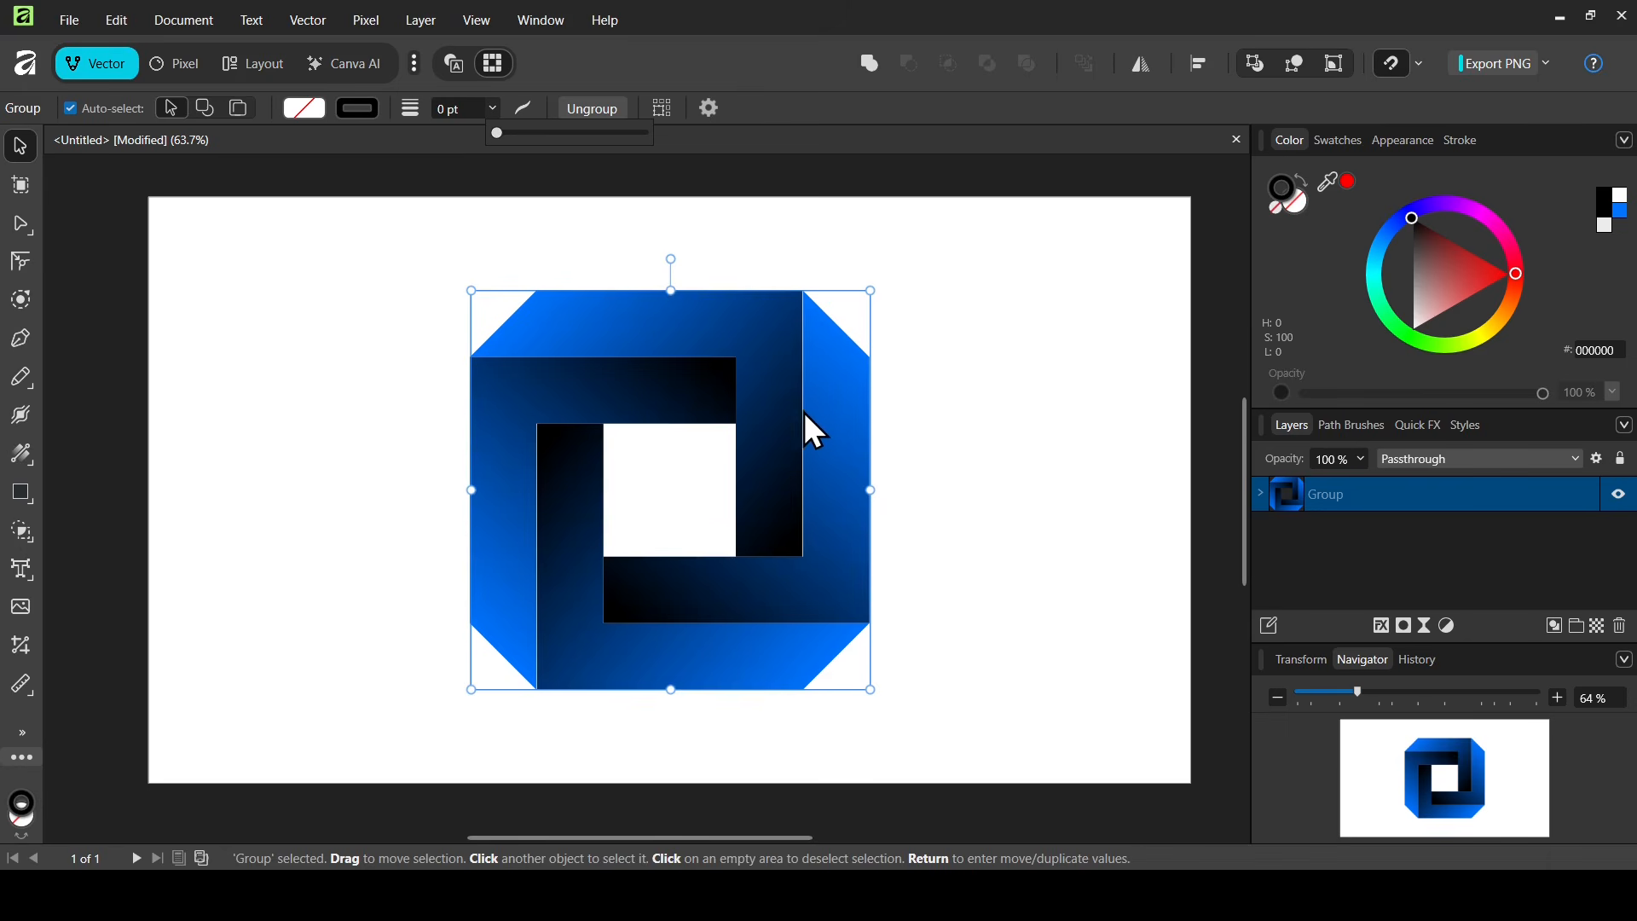
{"action": "left_click", "coordinate": [20, 300]}
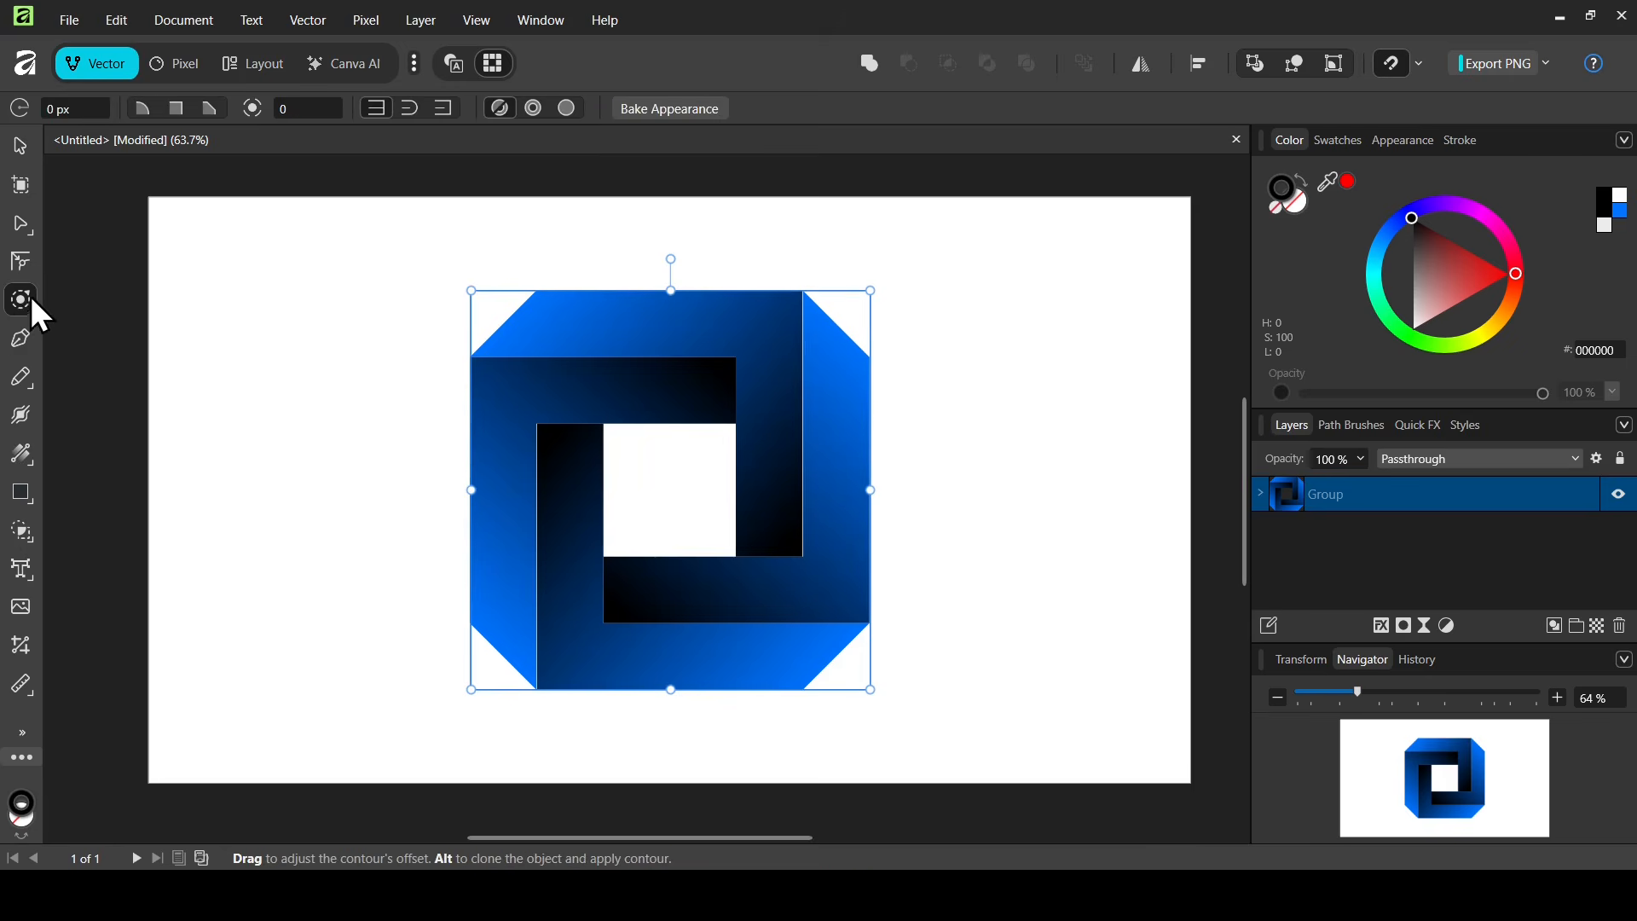
{"action": "left_click", "coordinate": [75, 109]}
{"action": "type", "text": "2"}
{"action": "key", "text": "Return"}
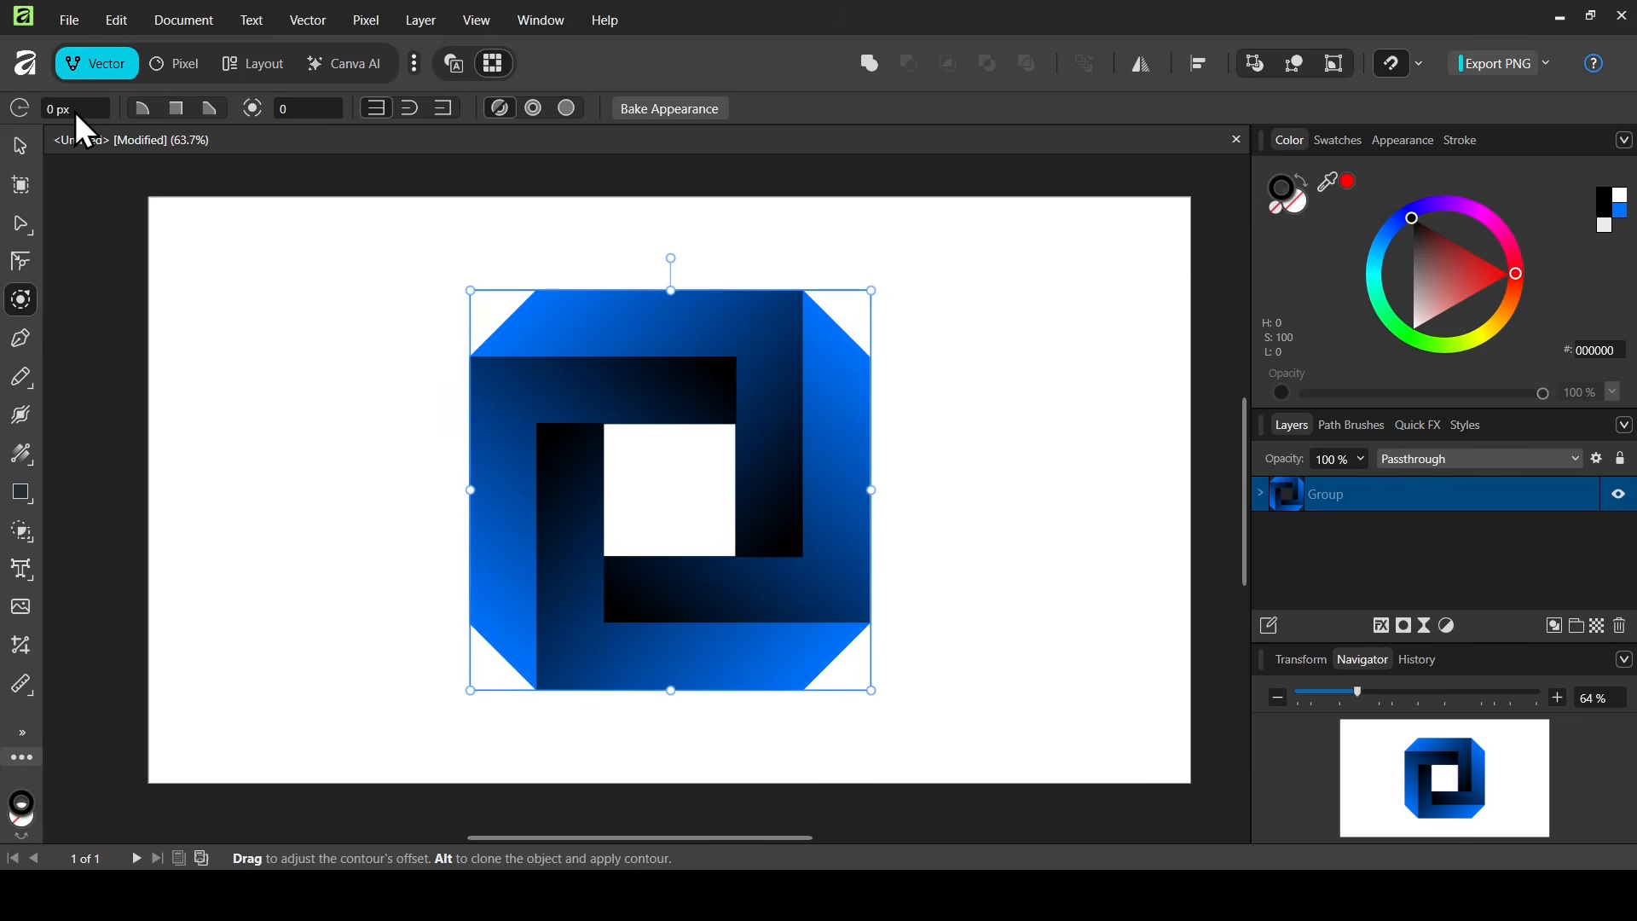
{"action": "left_click", "coordinate": [22, 145]}
{"action": "left_click", "coordinate": [1042, 412]}
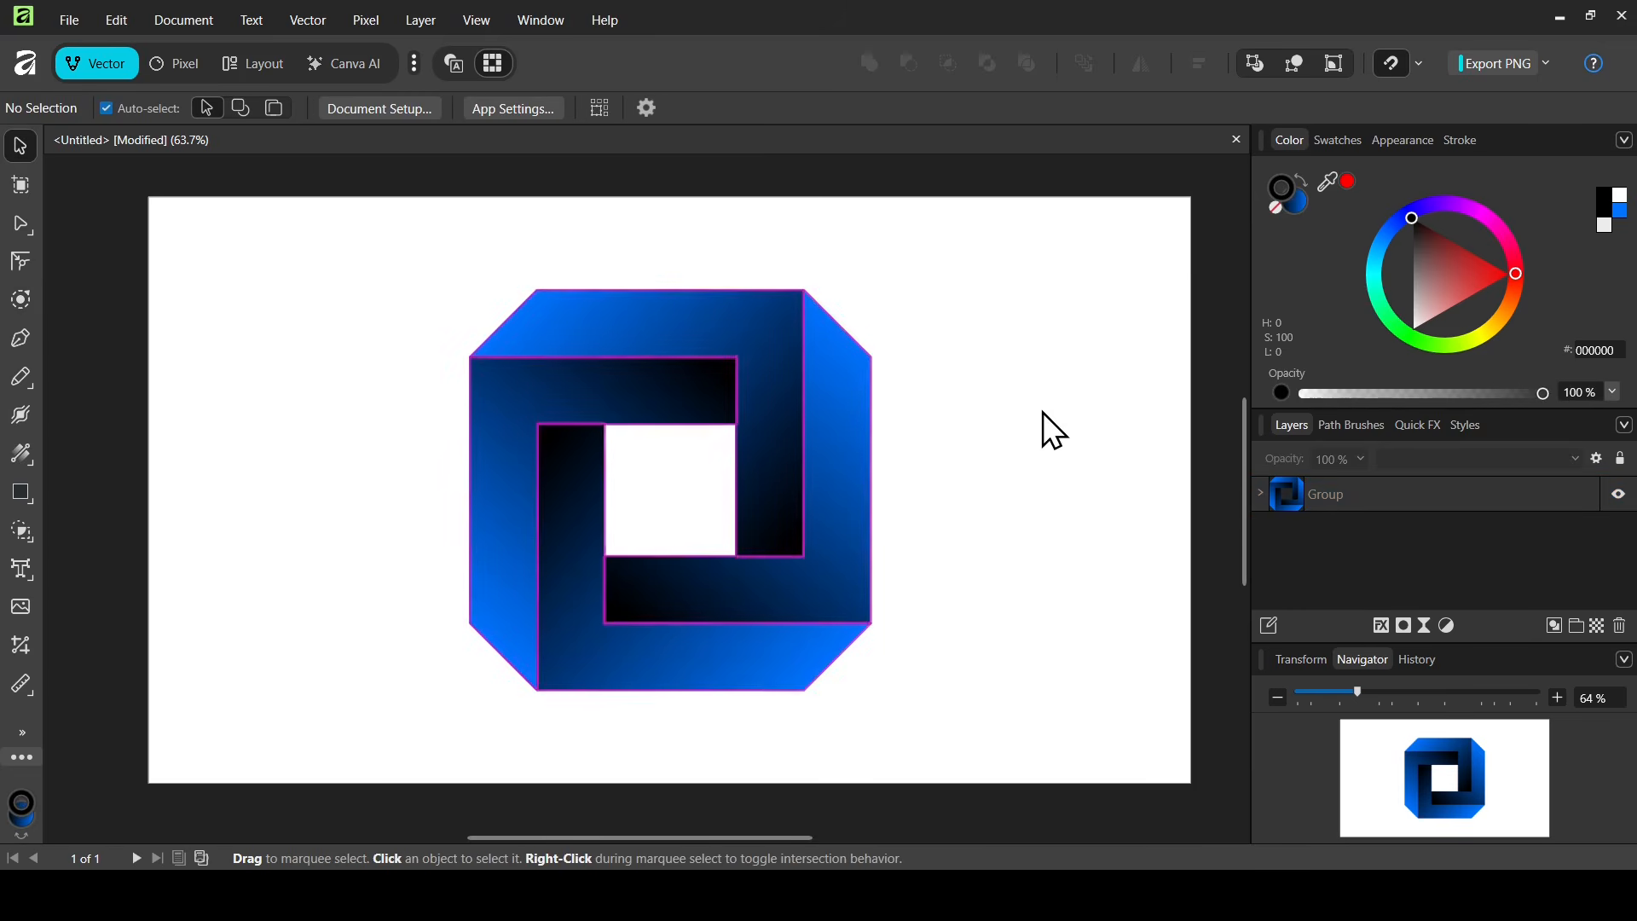